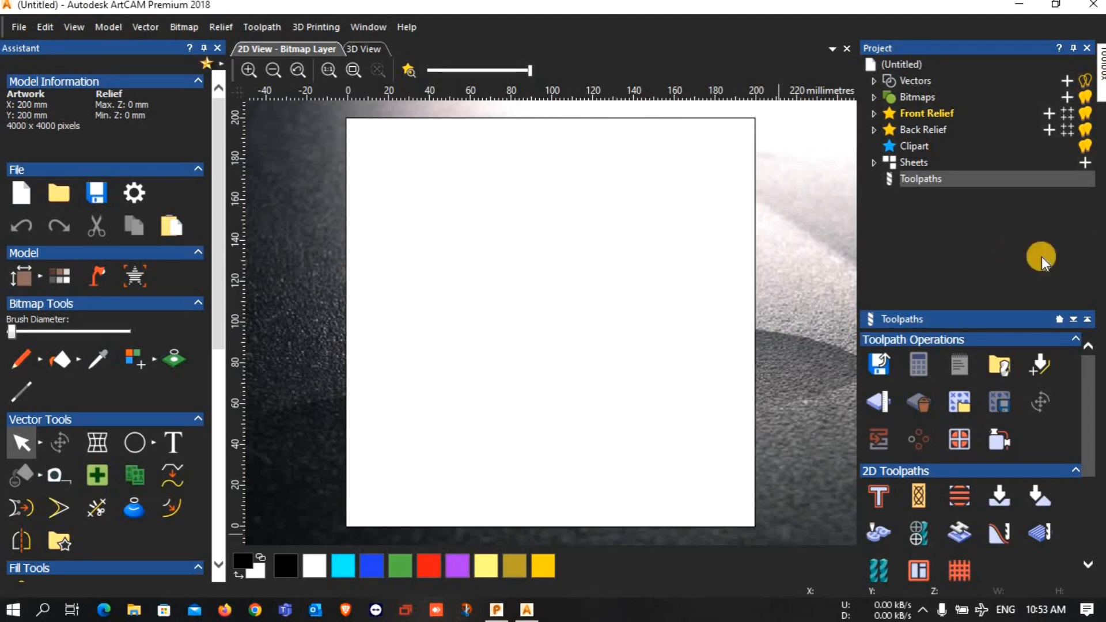
Open the bridge creation settings to view their options, and close them without adding any bridges.
{"action": "left_click", "coordinate": [997, 436]}
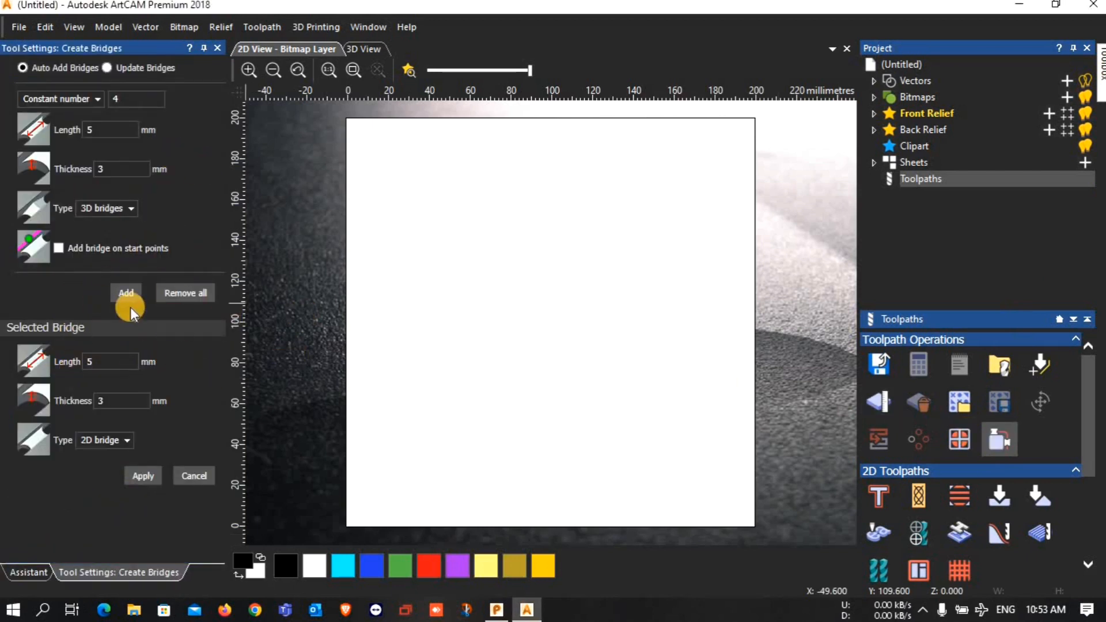
{"action": "left_click", "coordinate": [218, 49]}
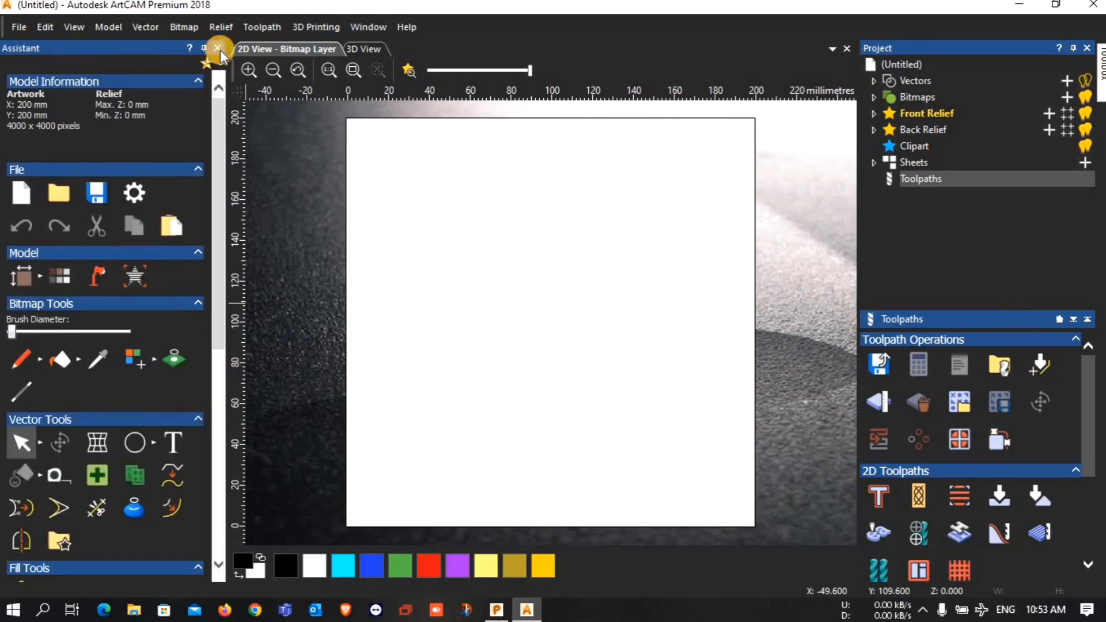
Draw a circle vector about 168 mm in diameter and centre it on the artwork.
{"action": "left_click", "coordinate": [133, 446]}
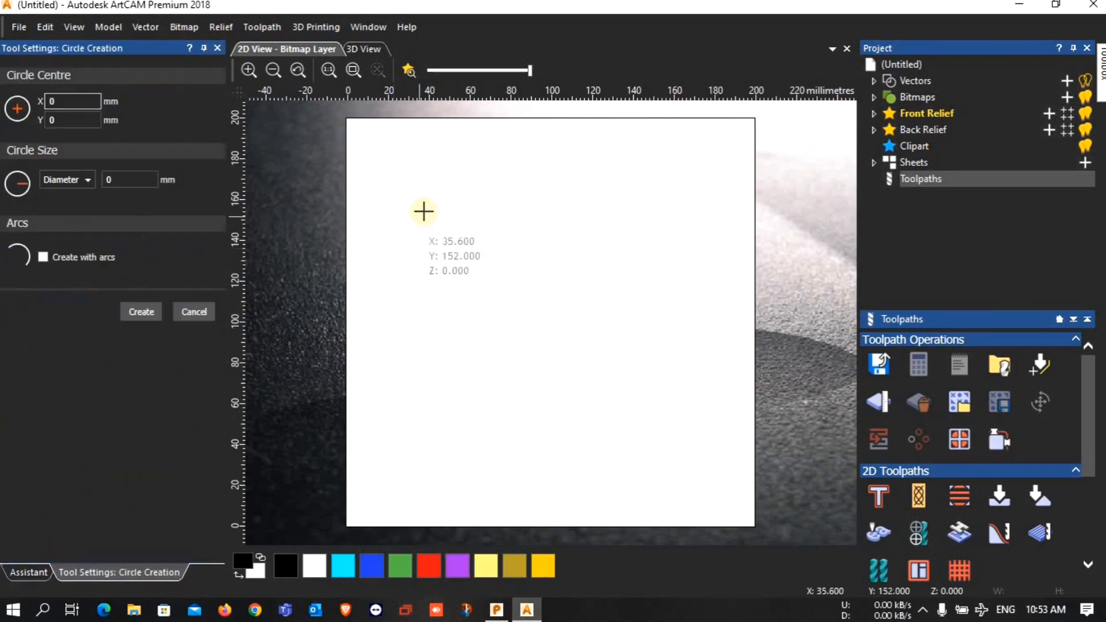
{"action": "left_click_drag", "start_coordinate": [425, 212], "coordinate": [542, 336]}
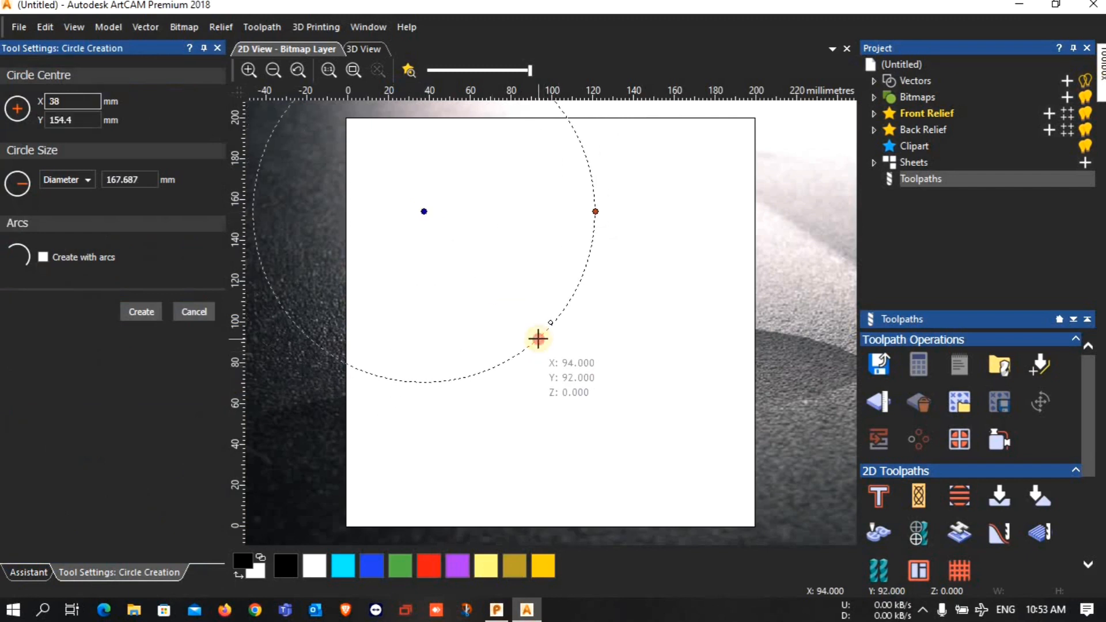
{"action": "left_click", "coordinate": [143, 311]}
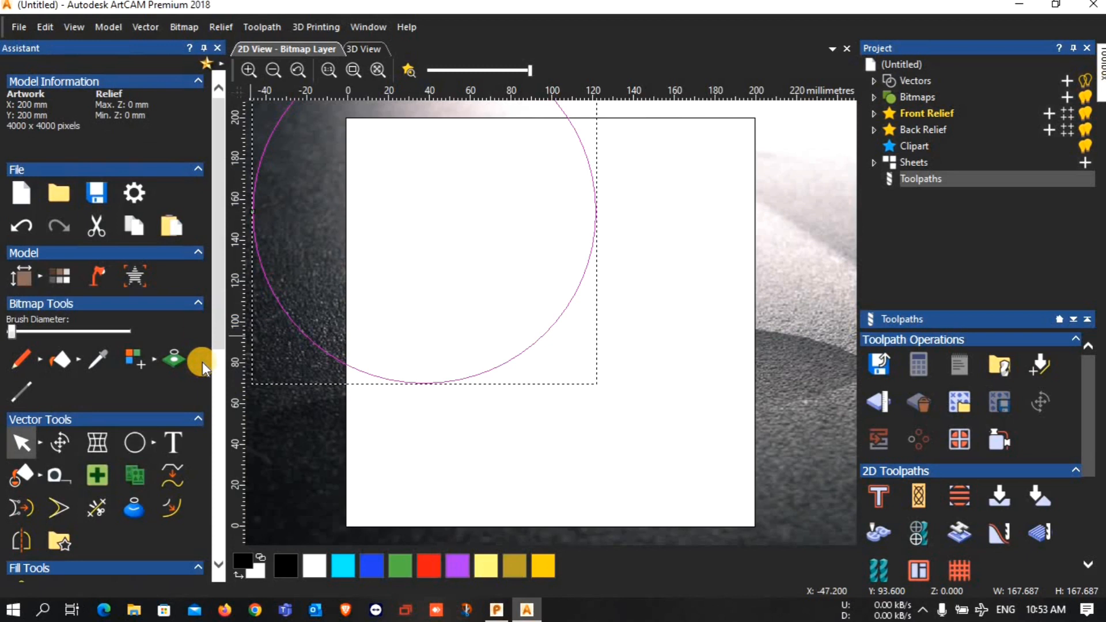
{"action": "key", "text": "F9"}
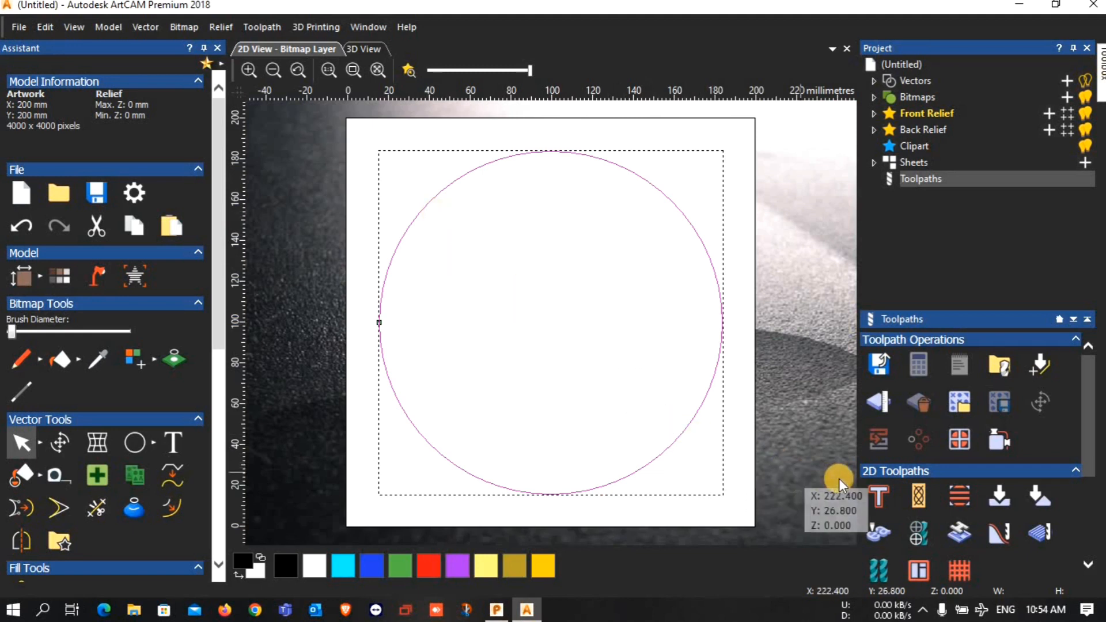
Start a 2D profiling toolpath for the selected circle, with the cut outside and a finish depth of 20 mm.
{"action": "left_click", "coordinate": [879, 495]}
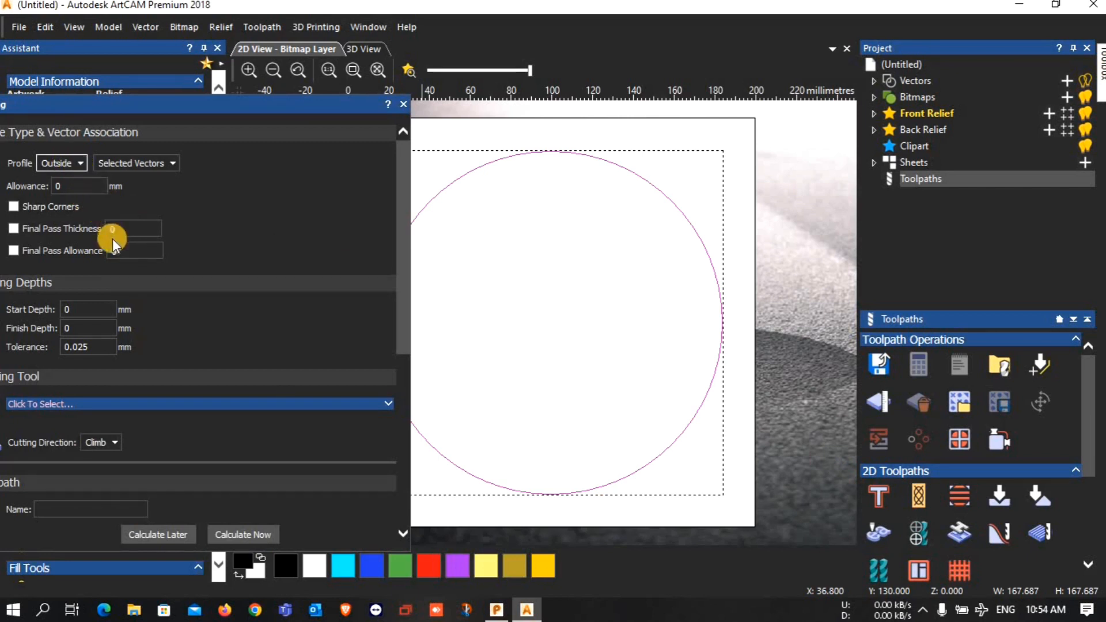
{"action": "left_click", "coordinate": [123, 225]}
{"action": "left_click", "coordinate": [154, 325]}
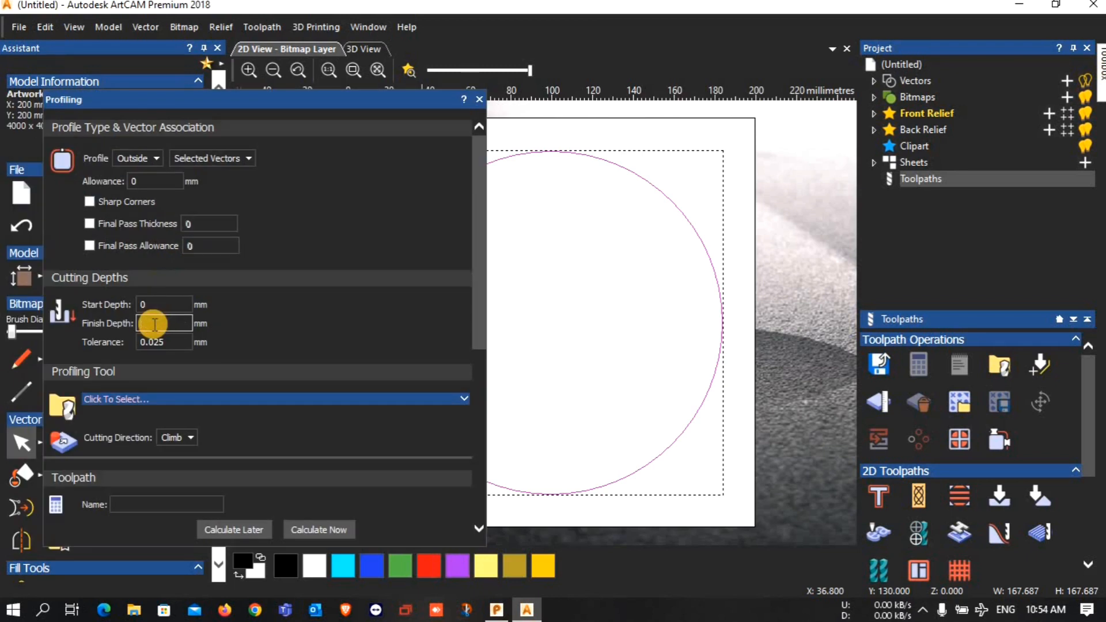
{"action": "type", "text": "20"}
Choose the End Mill 6 mm from the aluminum roughing and 2D finishing group and set its stepdown to 5.0 mm.
{"action": "left_click", "coordinate": [285, 400]}
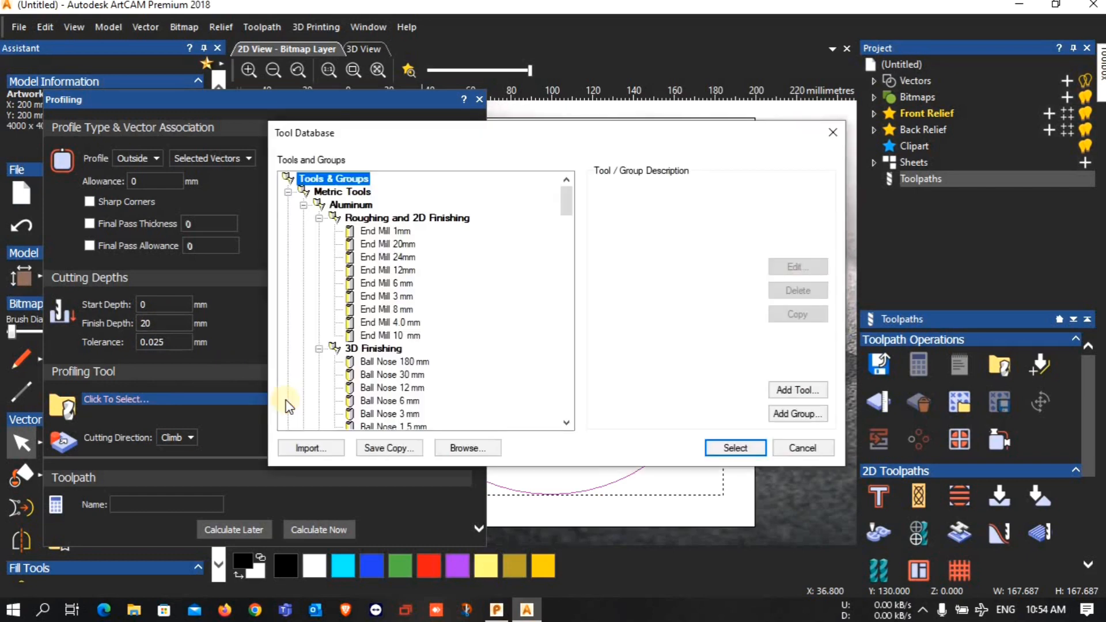
{"action": "left_click", "coordinate": [403, 282]}
{"action": "left_click", "coordinate": [744, 447]}
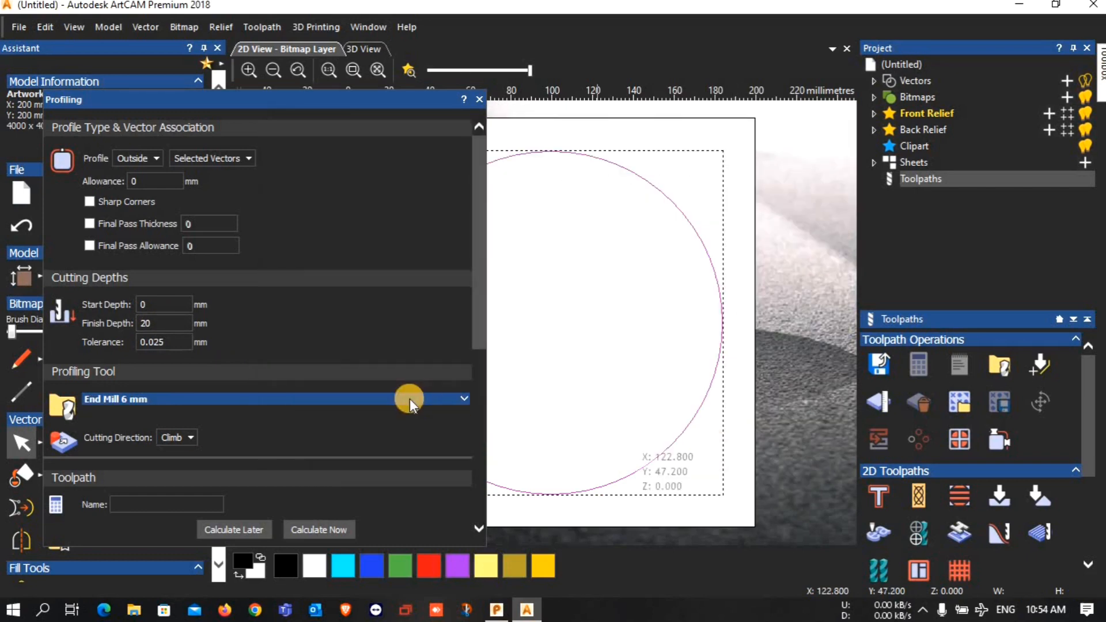
{"action": "left_click", "coordinate": [435, 395]}
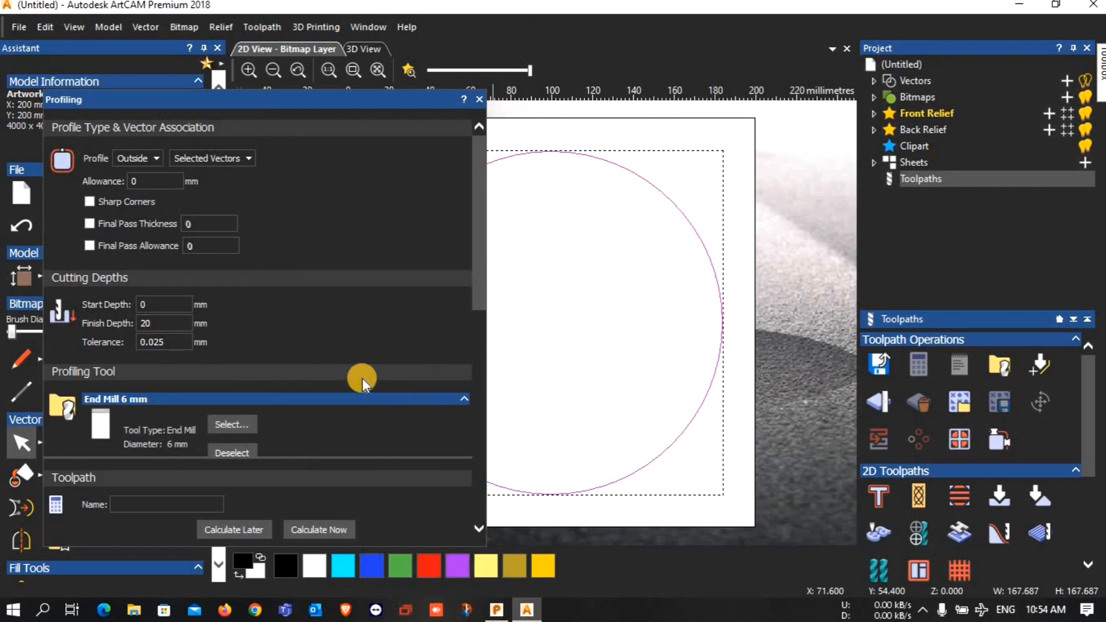
{"action": "scroll", "coordinate": [341, 374], "scroll_direction": "down", "scroll_amount": 3}
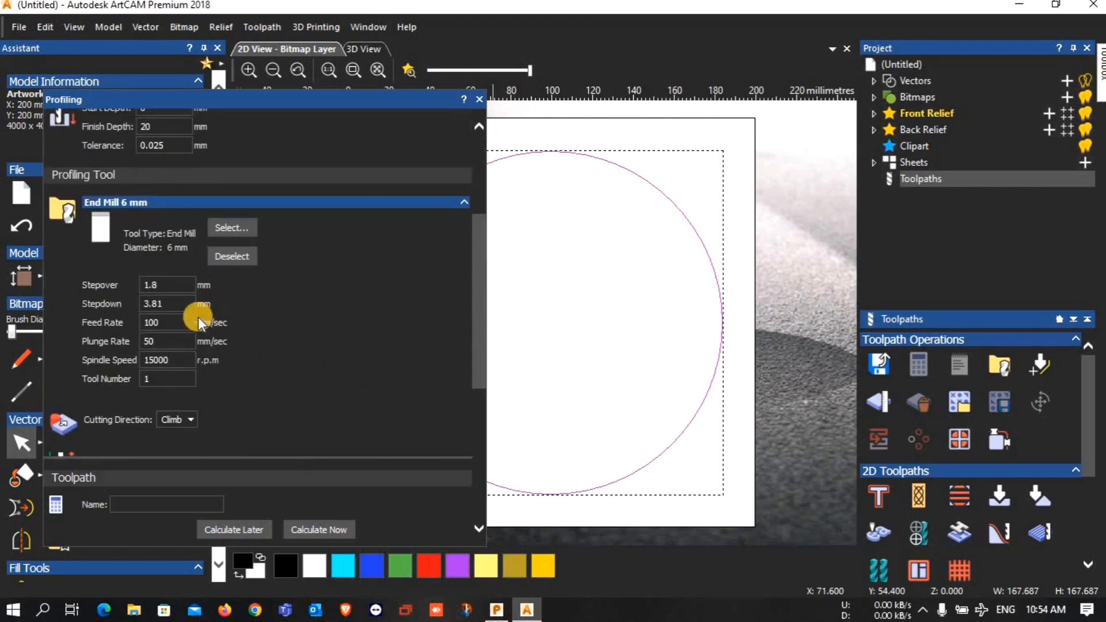
{"action": "left_click", "coordinate": [171, 303]}
{"action": "key", "text": "BackSpace"}
{"action": "key", "text": "BackSpace"}
{"action": "key", "text": "BackSpace"}
{"action": "key", "text": "BackSpace"}
{"action": "type", "text": "5.0"}
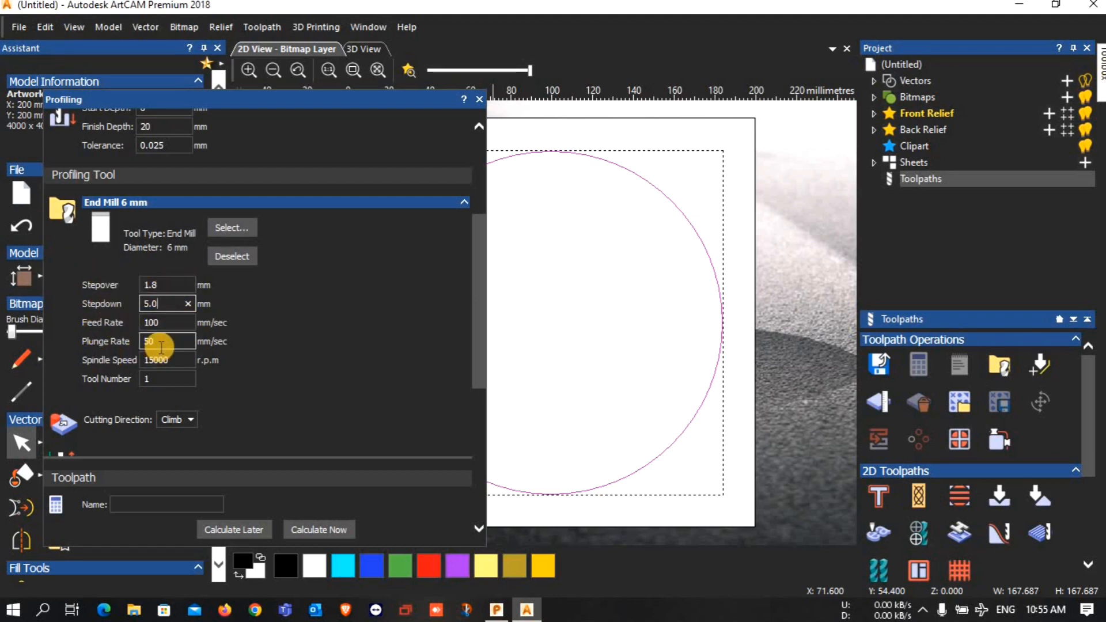
Add zig-zag ramping moves to the profiling toolpath.
{"action": "scroll", "coordinate": [165, 370], "scroll_direction": "down", "scroll_amount": 1}
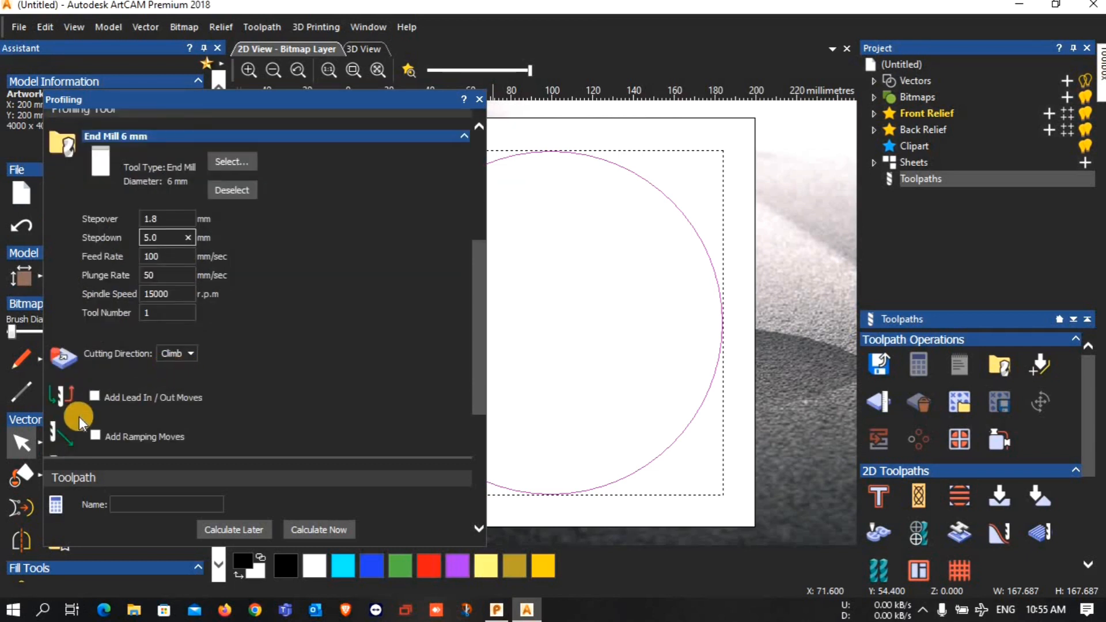
{"action": "scroll", "coordinate": [91, 411], "scroll_direction": "down", "scroll_amount": 1}
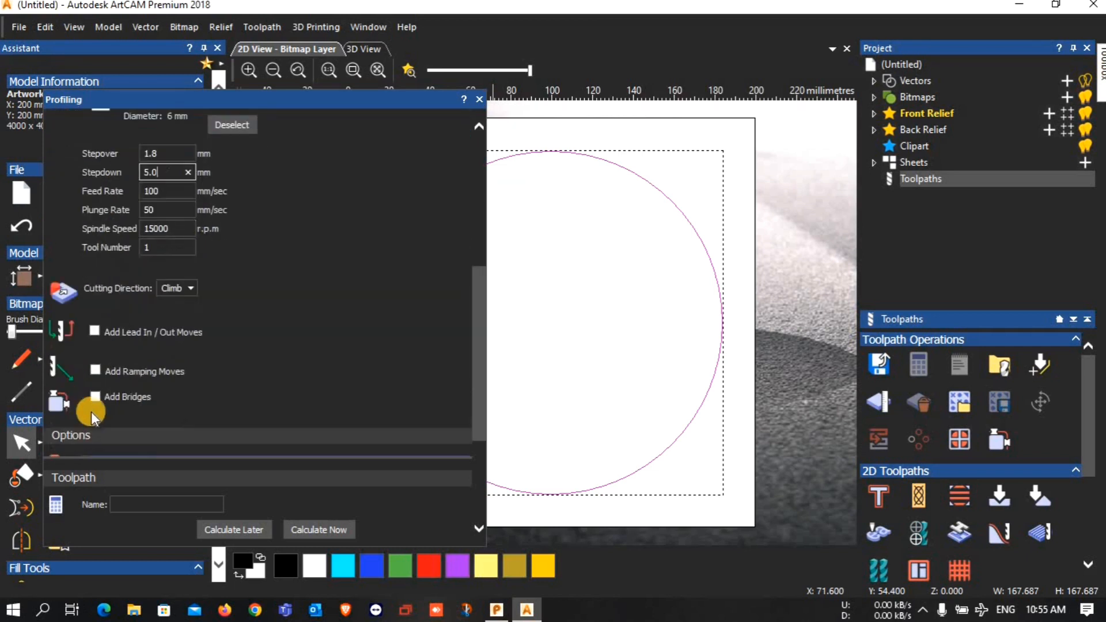
{"action": "left_click", "coordinate": [95, 371]}
{"action": "scroll", "coordinate": [118, 365], "scroll_direction": "down", "scroll_amount": 1}
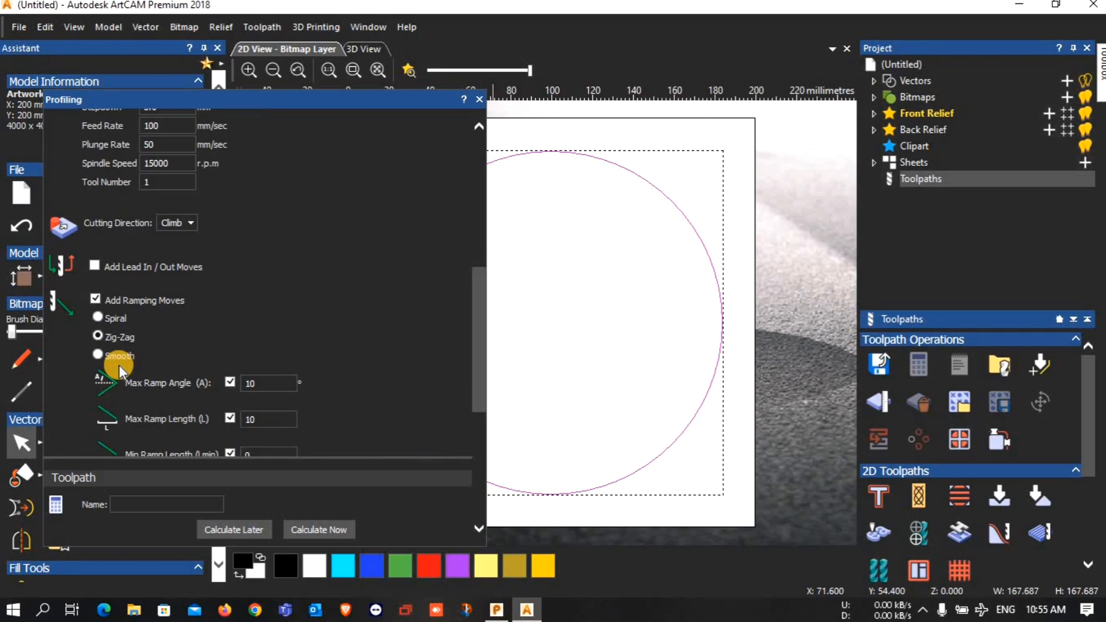
Enable automatically added bridges on the profile and set their constant number to 4.
{"action": "scroll", "coordinate": [118, 366], "scroll_direction": "down", "scroll_amount": 2}
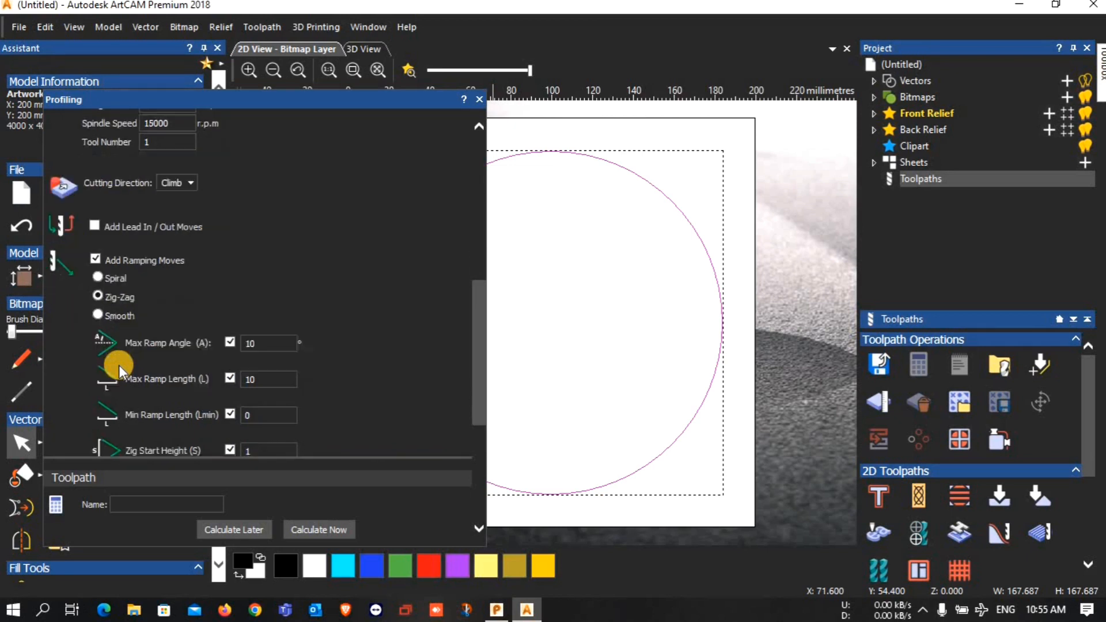
{"action": "scroll", "coordinate": [118, 365], "scroll_direction": "down", "scroll_amount": 1}
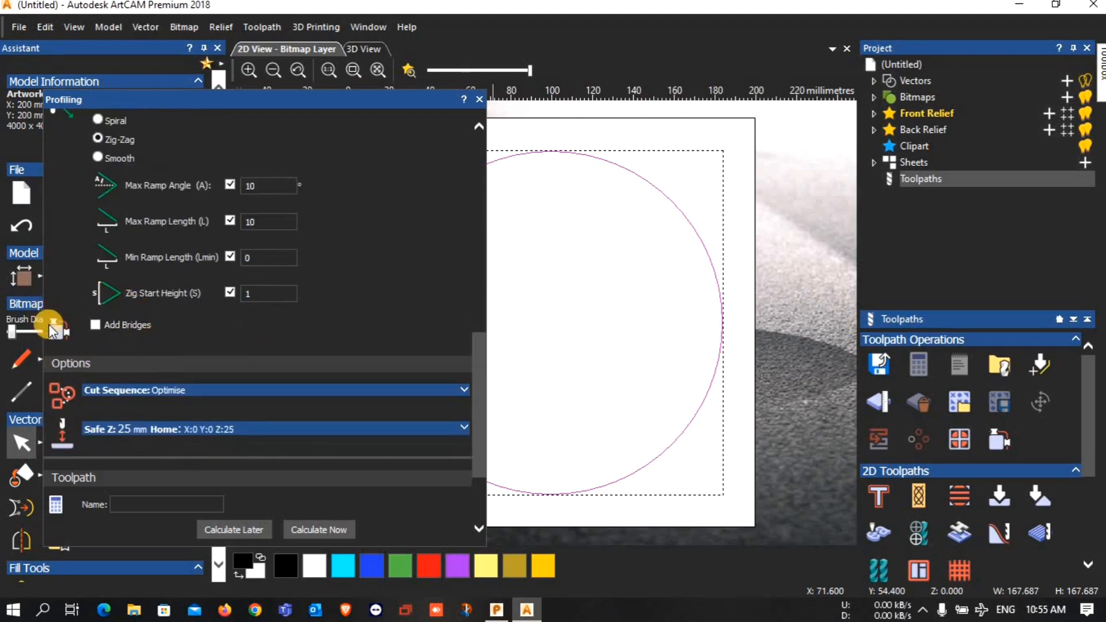
{"action": "left_click", "coordinate": [96, 325]}
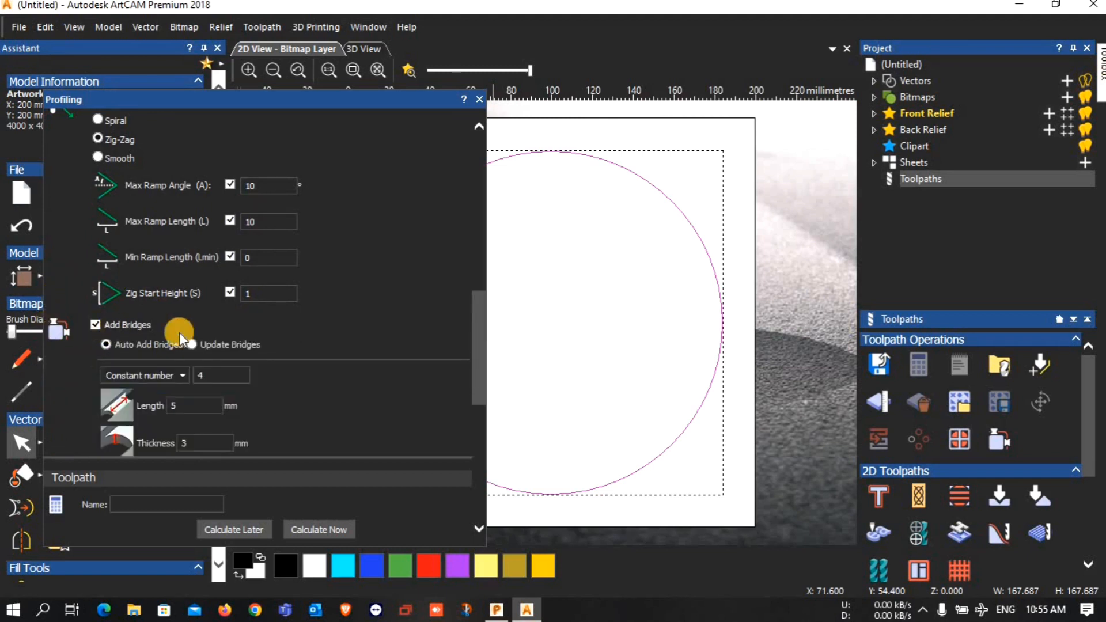
{"action": "scroll", "coordinate": [277, 333], "scroll_direction": "down", "scroll_amount": 1}
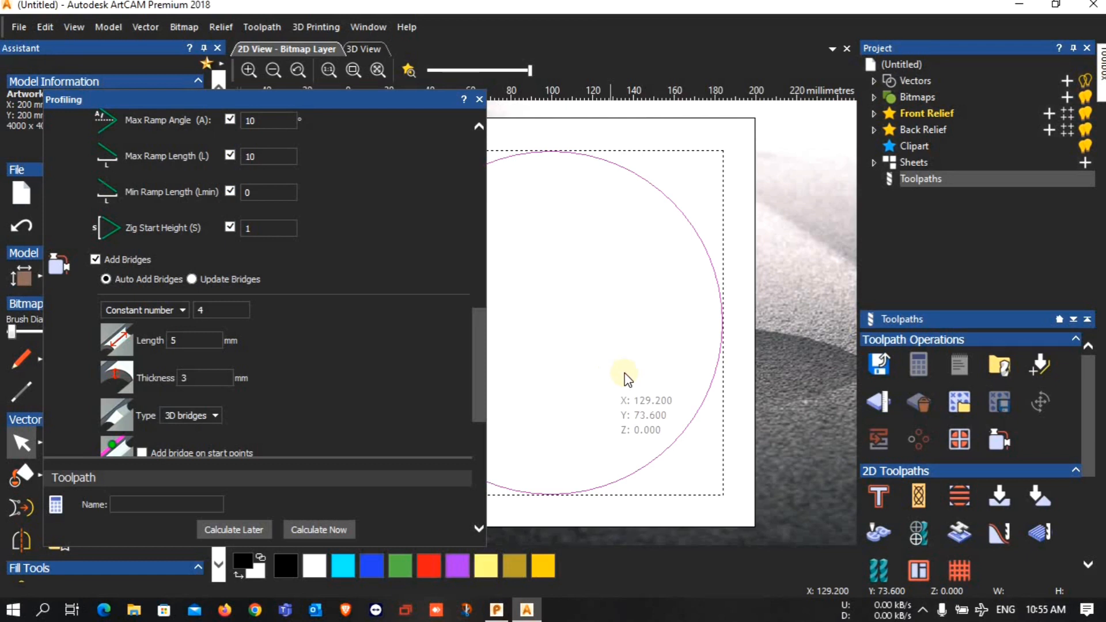
{"action": "left_click", "coordinate": [220, 312]}
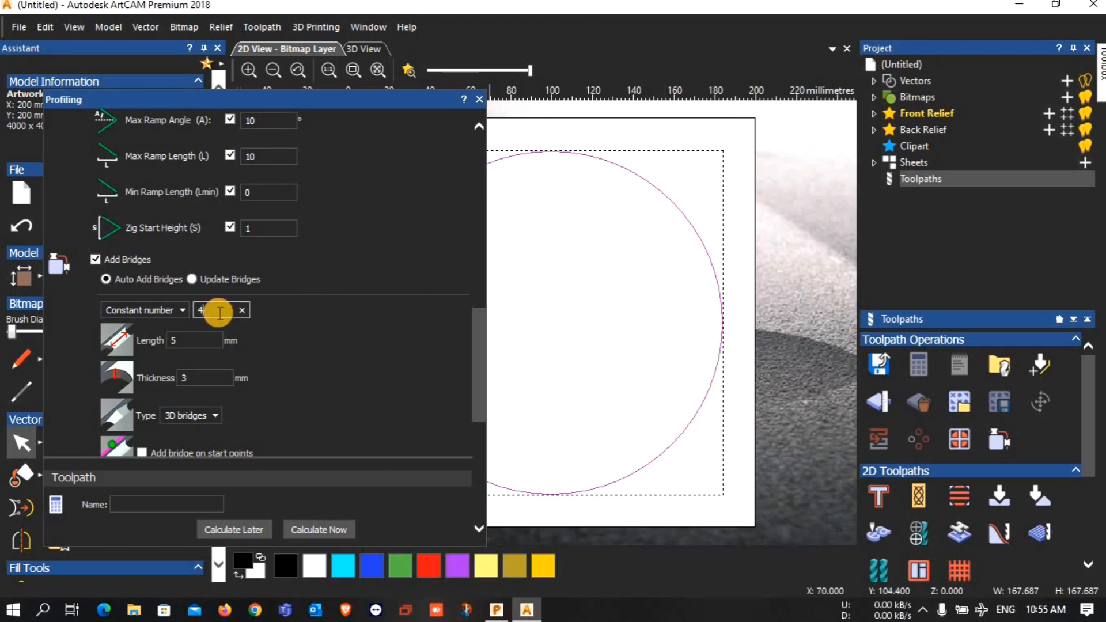
{"action": "key", "text": "BackSpace"}
{"action": "type", "text": "5"}
{"action": "key", "text": "BackSpace"}
{"action": "type", "text": "4"}
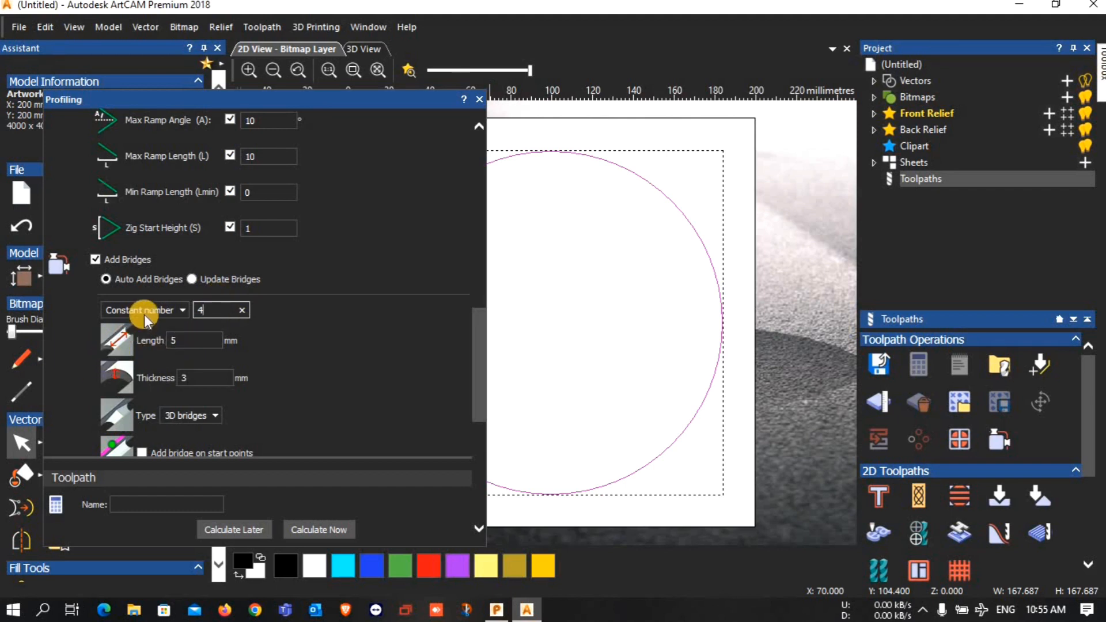
Set the bridge length to 6 mm and the type to 2D bridges, and add the bridges to the circle.
{"action": "left_click", "coordinate": [183, 339]}
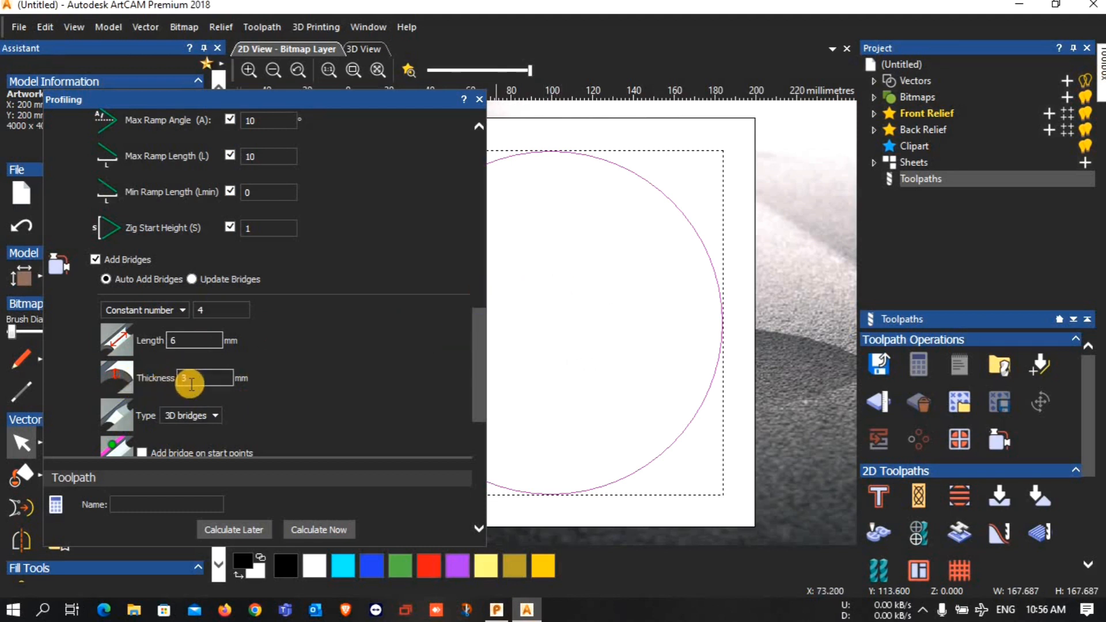
{"action": "scroll", "coordinate": [173, 375], "scroll_direction": "down", "scroll_amount": 2}
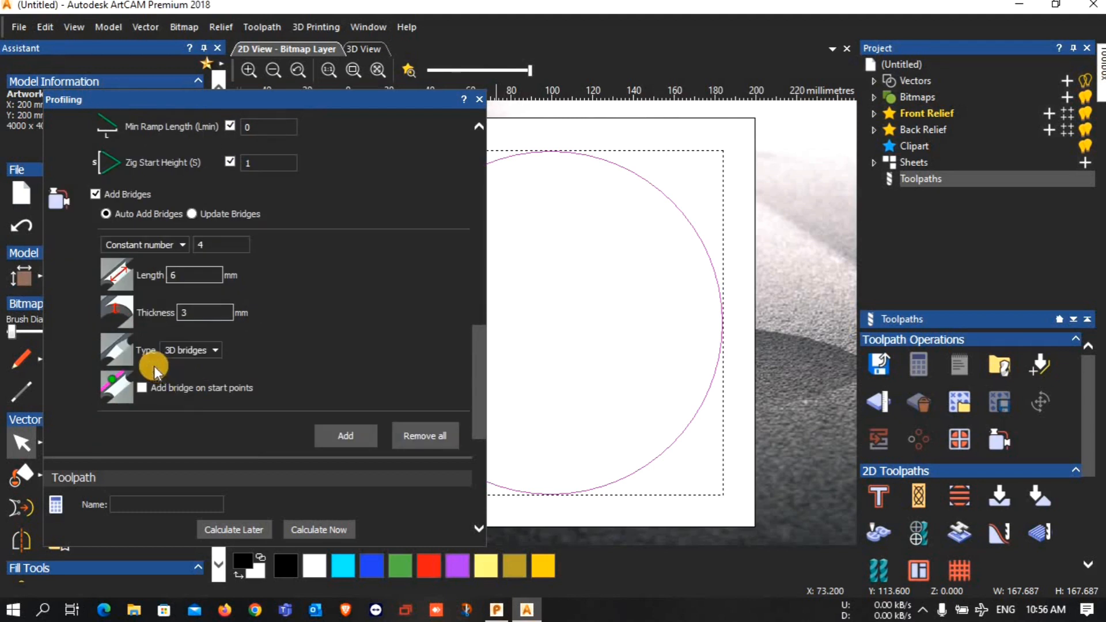
{"action": "left_click", "coordinate": [199, 352]}
{"action": "left_click", "coordinate": [183, 367]}
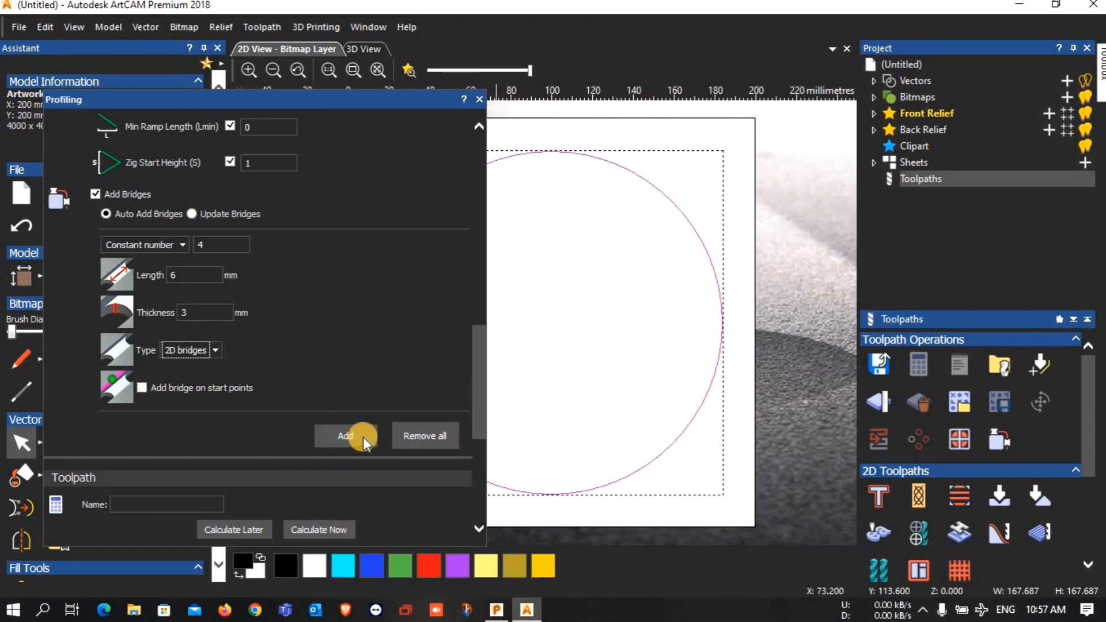
{"action": "left_click", "coordinate": [346, 437]}
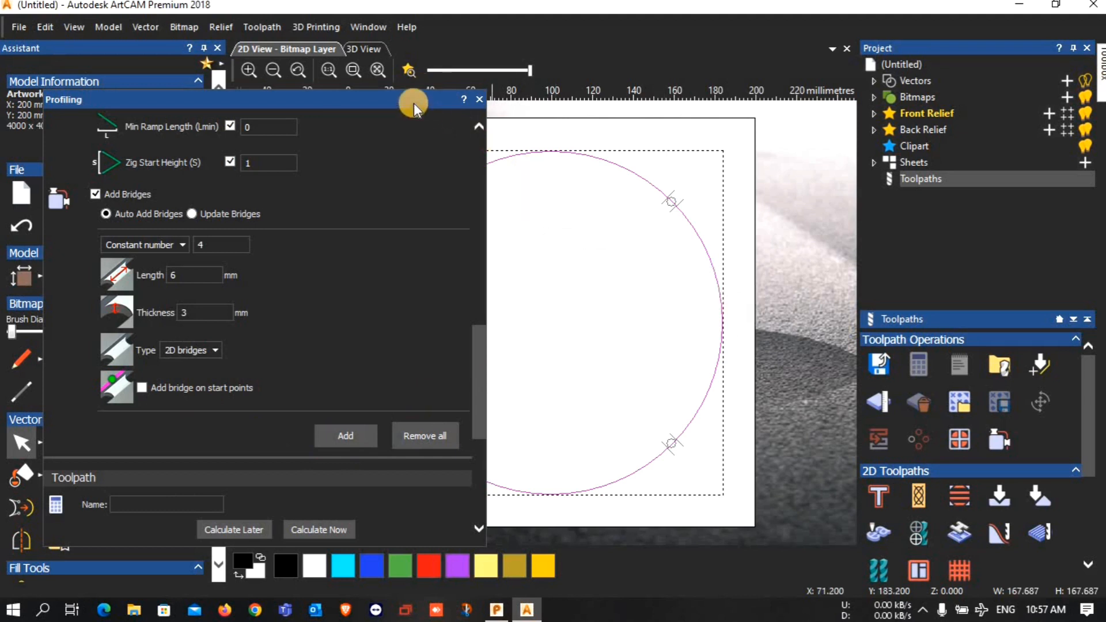
{"action": "left_click_drag", "start_coordinate": [414, 102], "coordinate": [312, 149]}
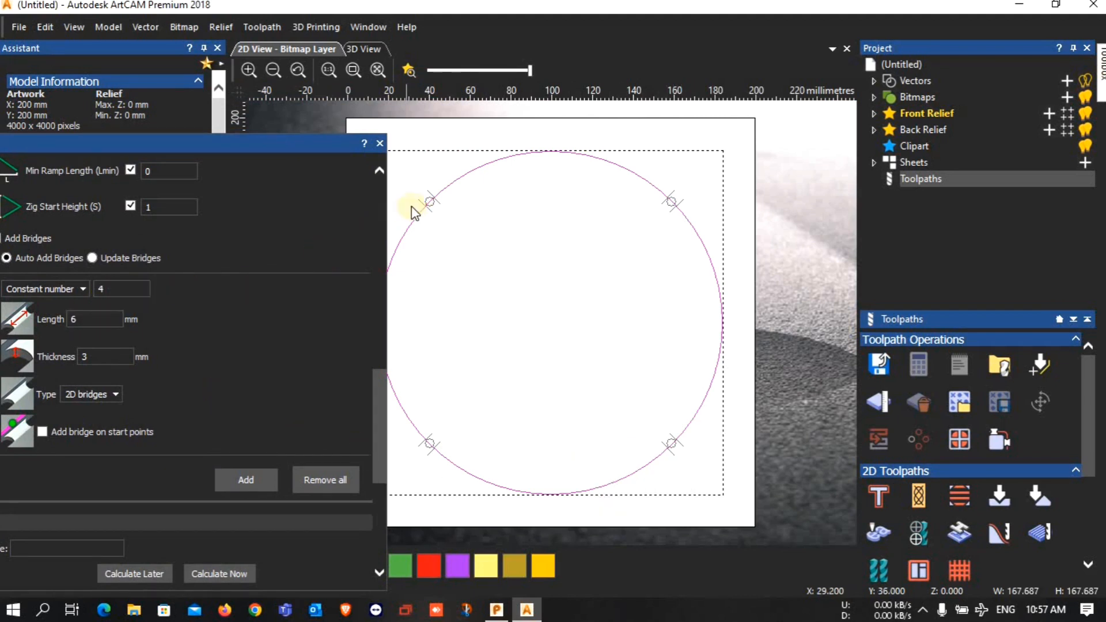
{"action": "left_click_drag", "start_coordinate": [300, 146], "coordinate": [433, 103]}
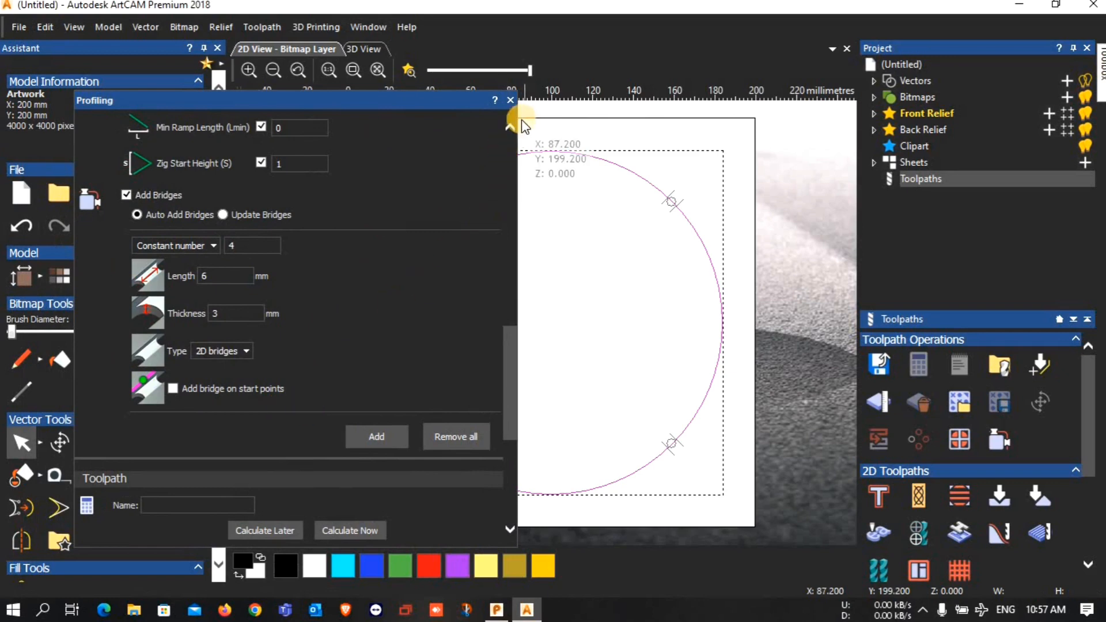
Define the material for the profiling toolpath with a thickness of 20 mm.
{"action": "scroll", "coordinate": [336, 391], "scroll_direction": "up", "scroll_amount": 4}
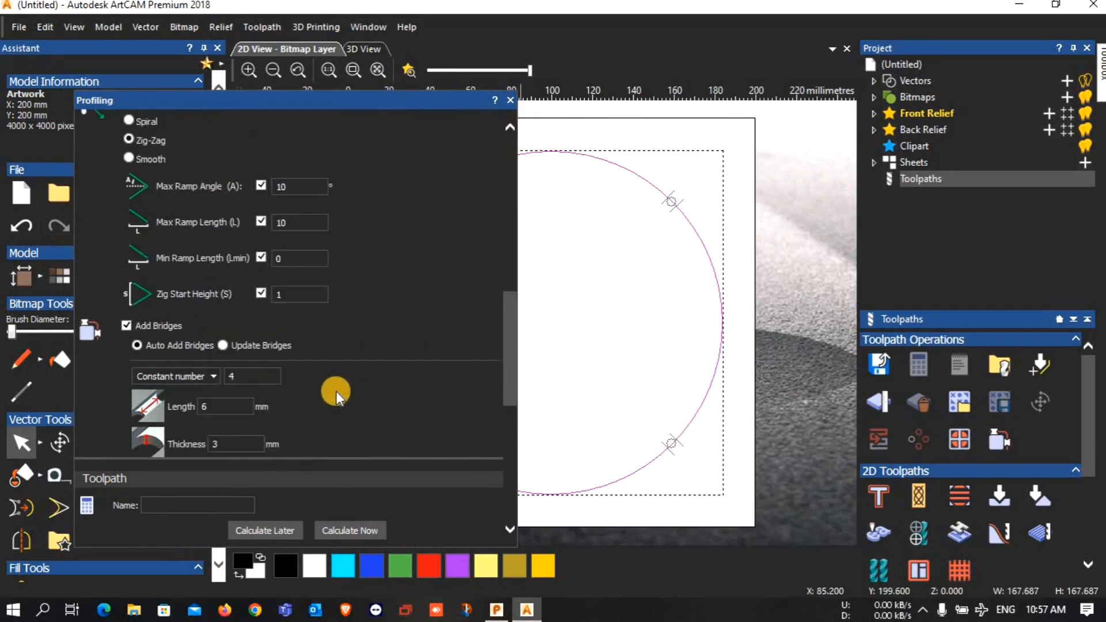
{"action": "scroll", "coordinate": [336, 391], "scroll_direction": "down", "scroll_amount": 10}
{"action": "scroll", "coordinate": [337, 391], "scroll_direction": "down", "scroll_amount": 3}
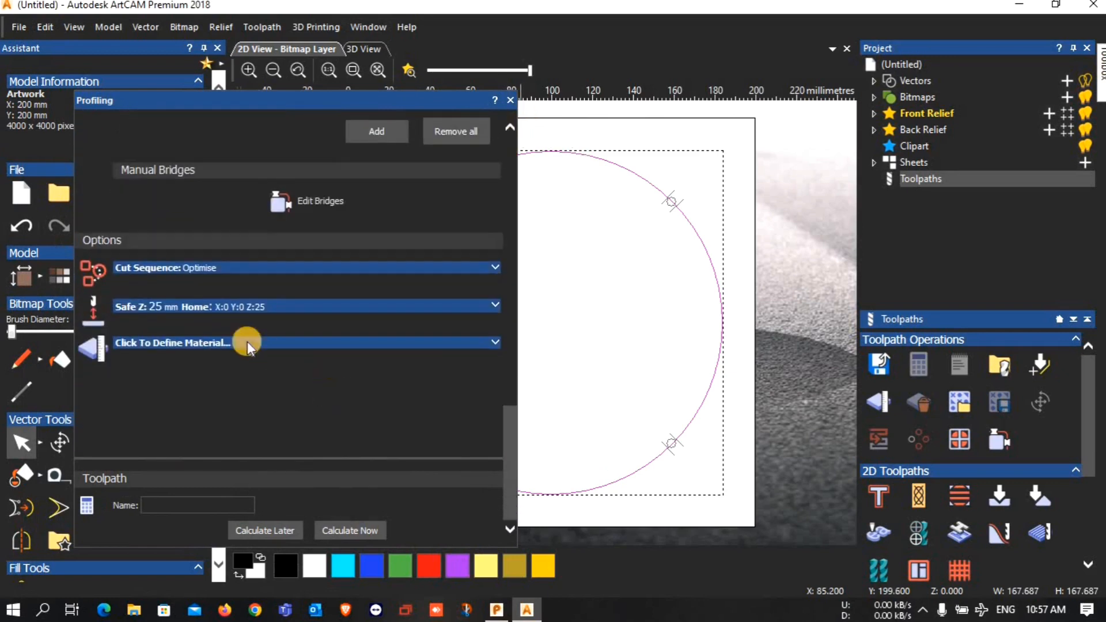
{"action": "left_click", "coordinate": [215, 343]}
{"action": "left_click", "coordinate": [405, 281]}
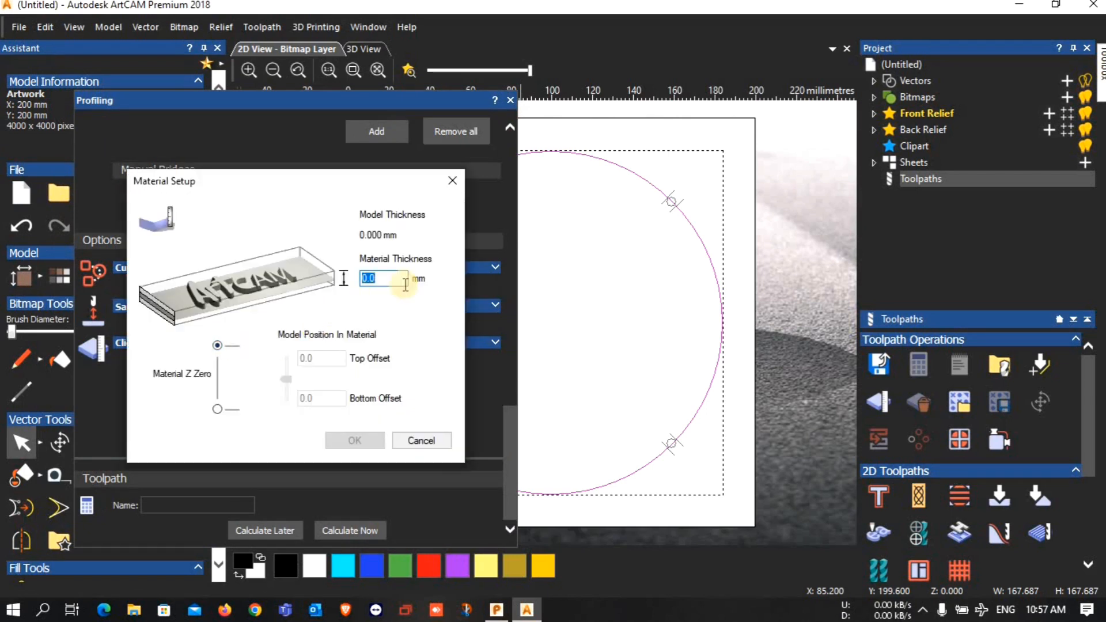
{"action": "type", "text": "20"}
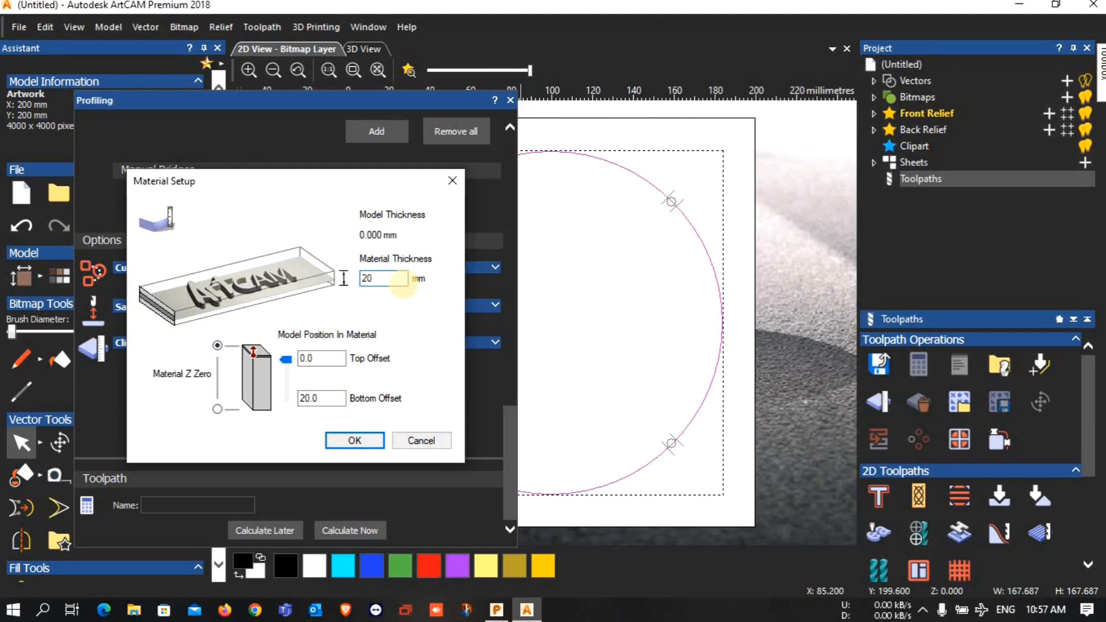
{"action": "left_click", "coordinate": [360, 442]}
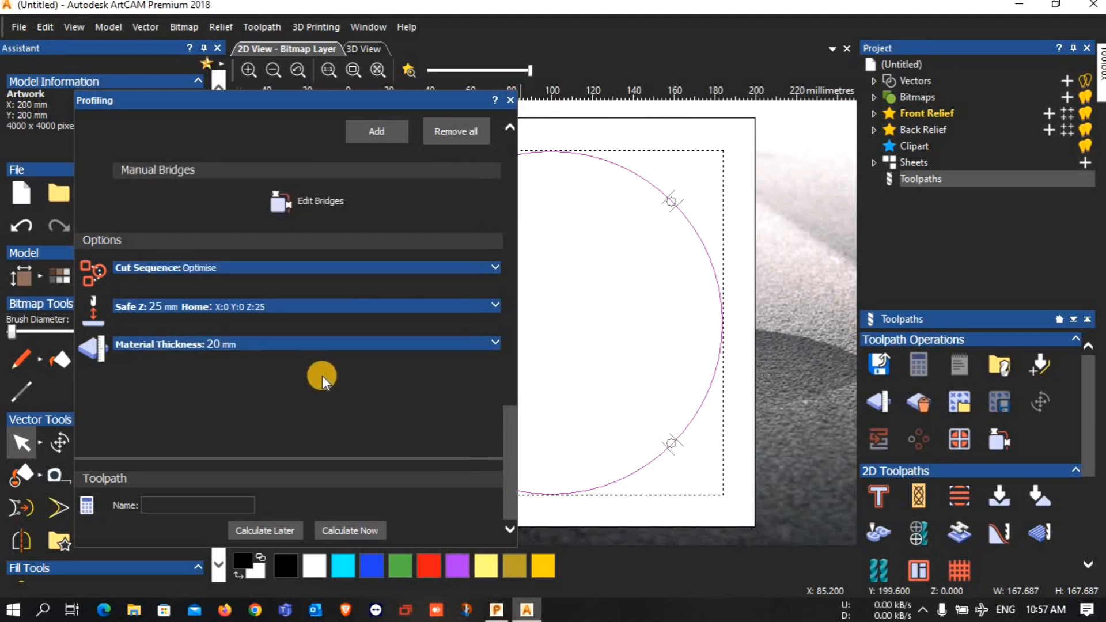
Calculate the profiling toolpath immediately with the current settings.
{"action": "scroll", "coordinate": [322, 376], "scroll_direction": "up", "scroll_amount": 1}
{"action": "scroll", "coordinate": [323, 376], "scroll_direction": "down", "scroll_amount": 1}
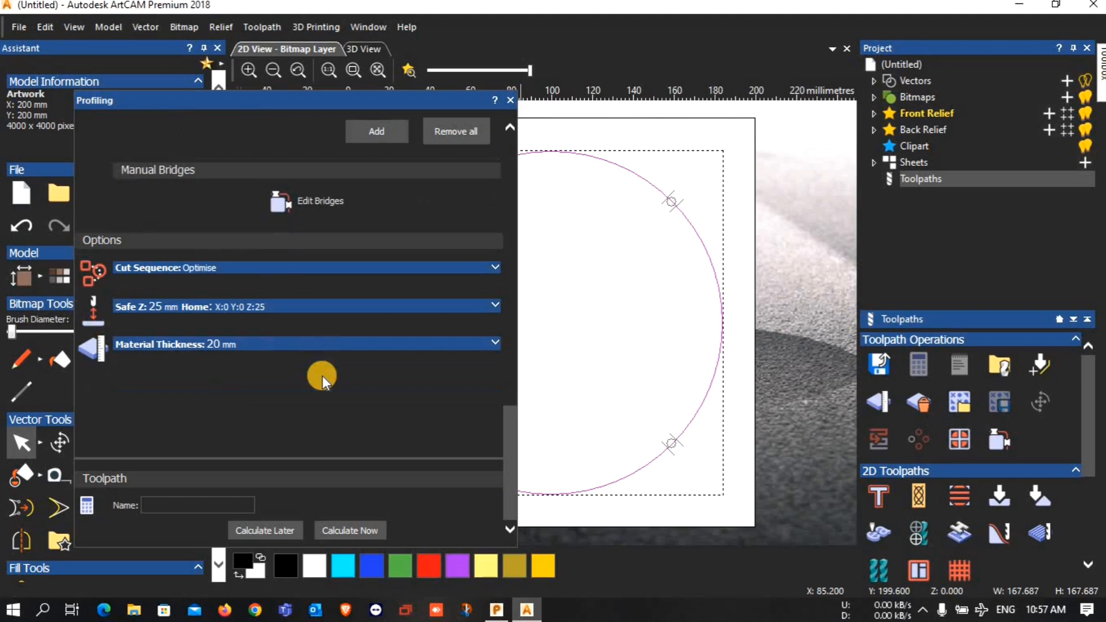
{"action": "left_click", "coordinate": [336, 529]}
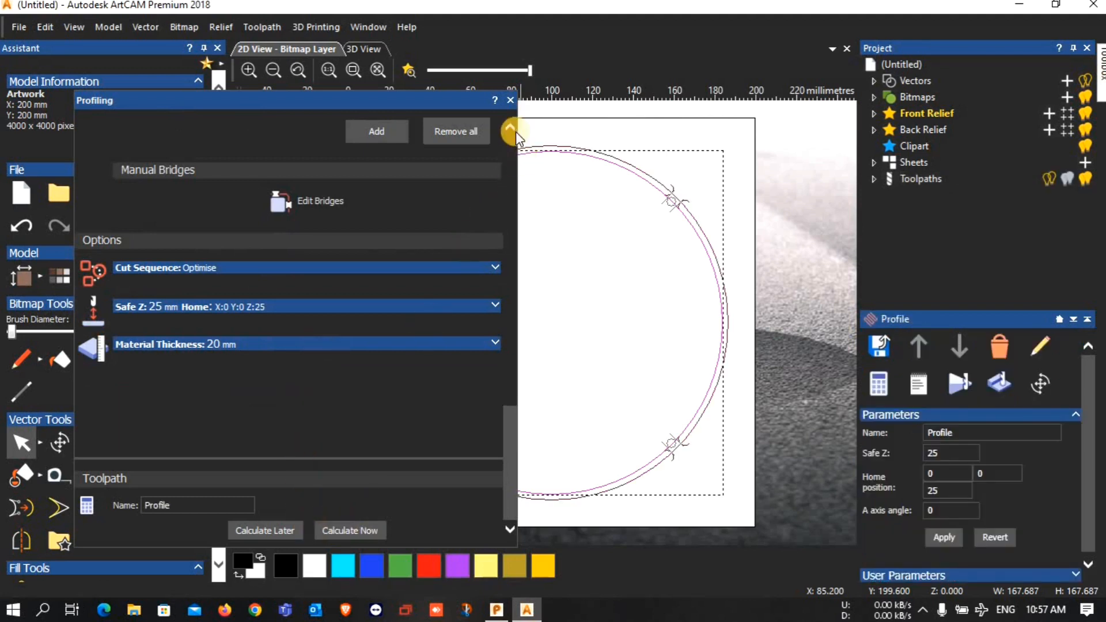
Close the profiling settings and check the bridge markers around the circle in the 2D view.
{"action": "left_click", "coordinate": [511, 101]}
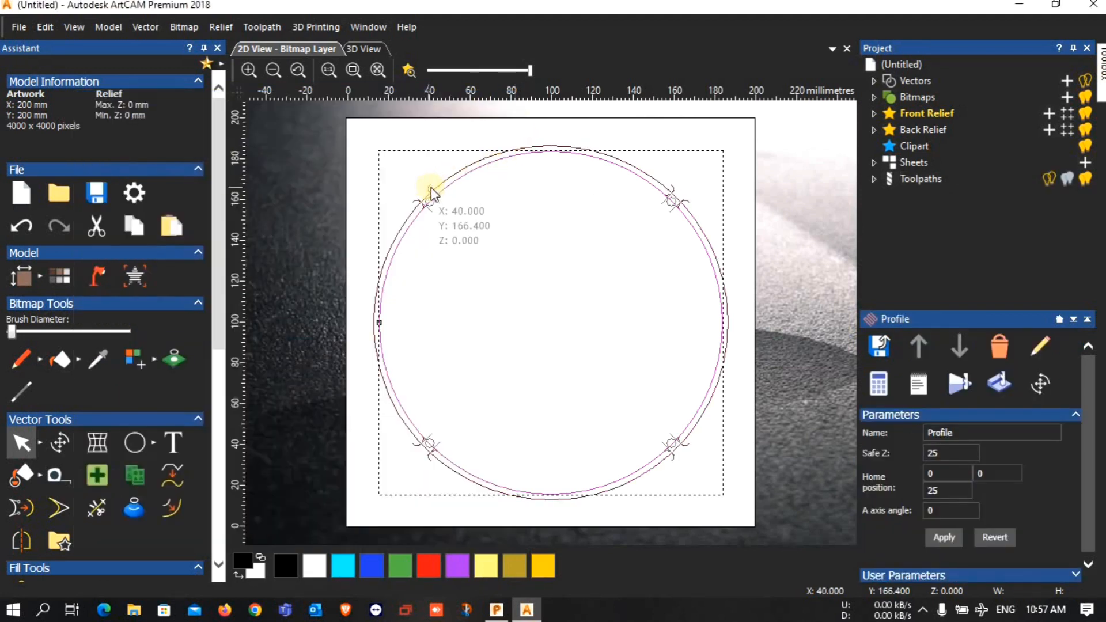
{"action": "scroll", "coordinate": [439, 199], "scroll_direction": "up", "scroll_amount": 3}
{"action": "scroll", "coordinate": [413, 239], "scroll_direction": "down", "scroll_amount": 3}
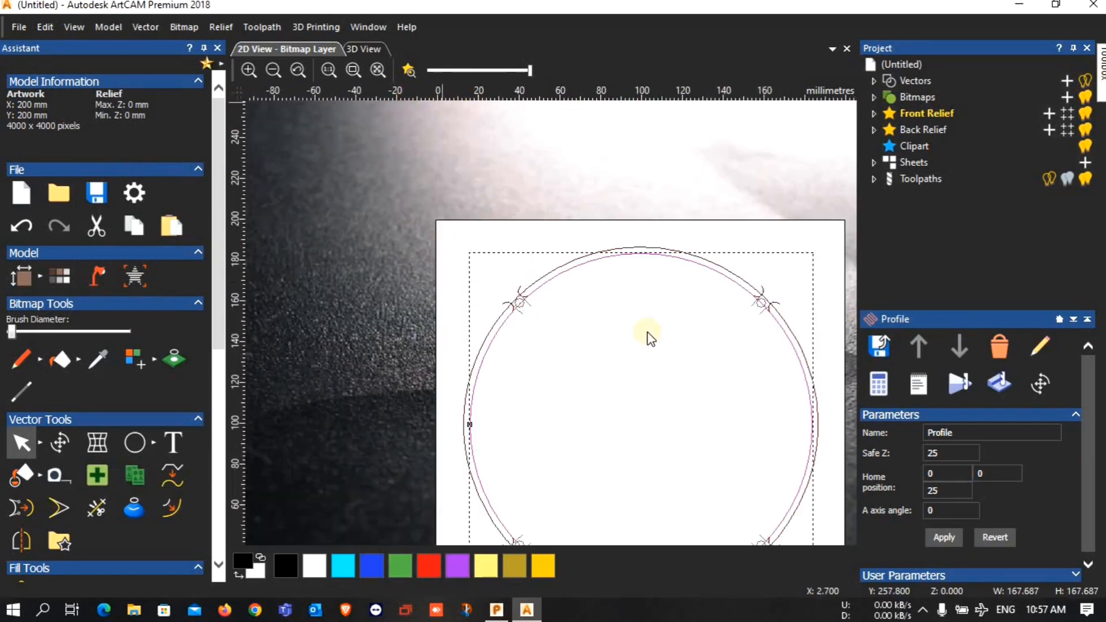
{"action": "scroll", "coordinate": [573, 337], "scroll_direction": "down", "scroll_amount": 3}
{"action": "scroll", "coordinate": [571, 347], "scroll_direction": "up", "scroll_amount": 3}
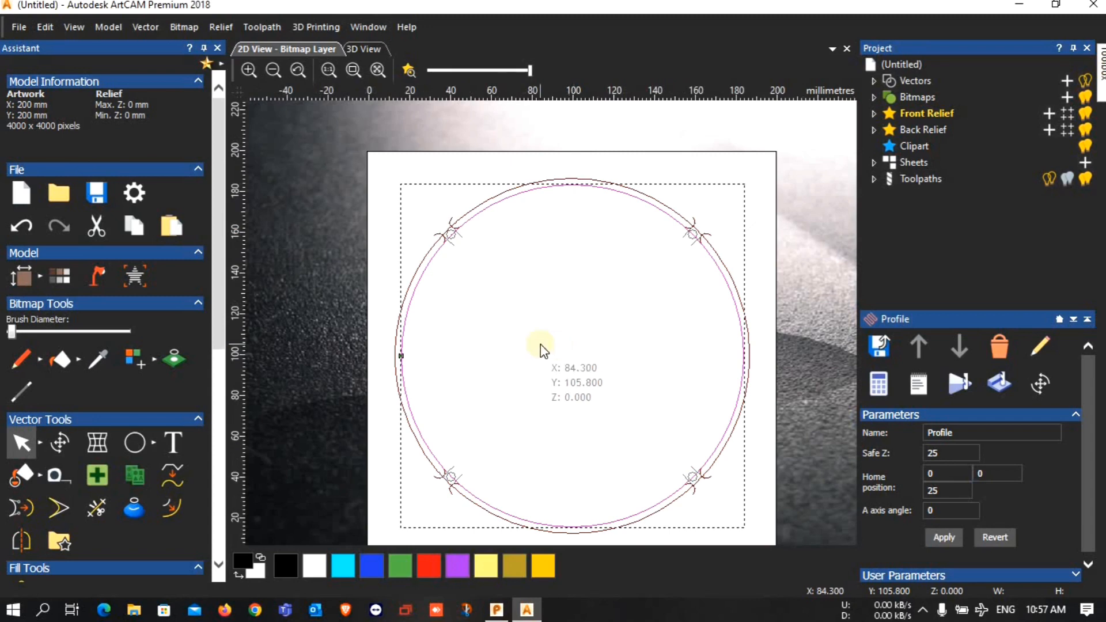
Show the toolpath in the 3D isometric view and examine the zigzag ramp moves at its start point.
{"action": "left_click", "coordinate": [373, 51]}
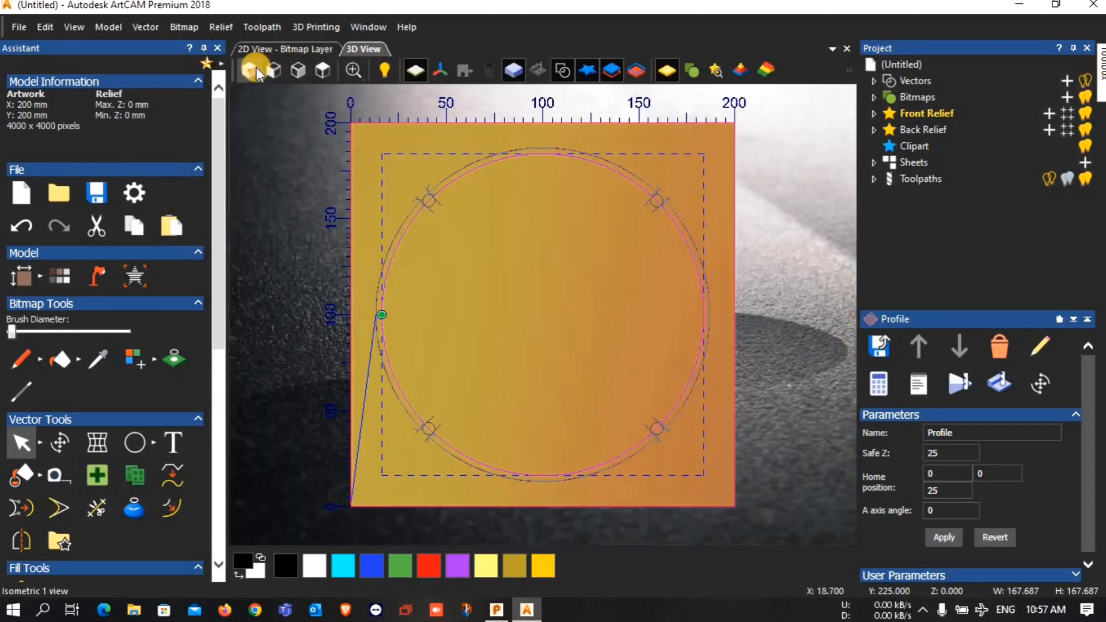
{"action": "left_click", "coordinate": [253, 72]}
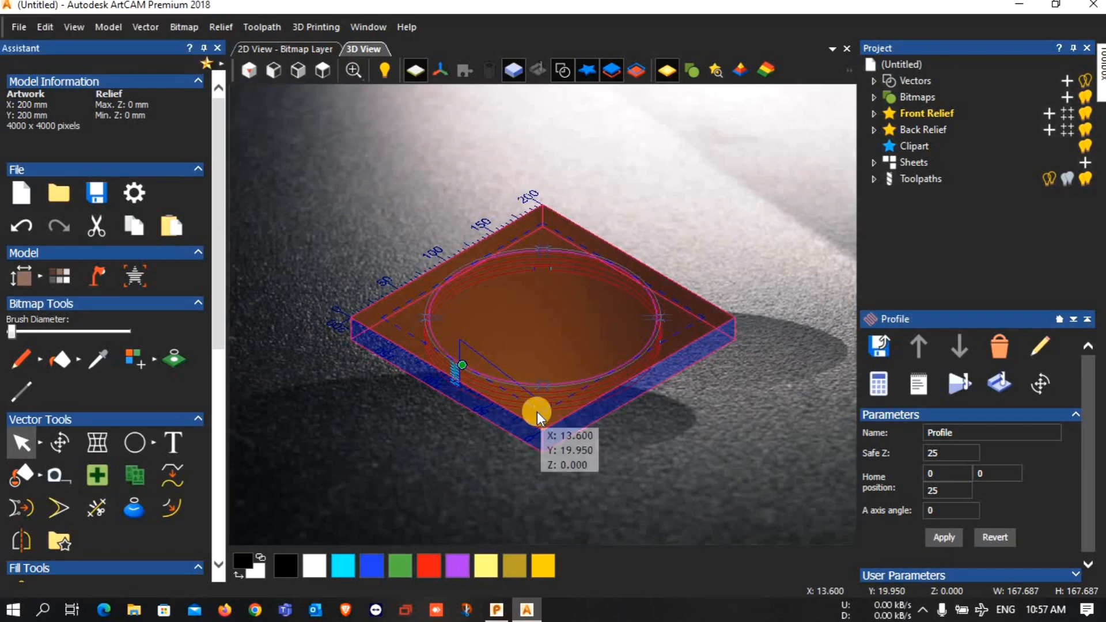
{"action": "scroll", "coordinate": [536, 412], "scroll_direction": "up", "scroll_amount": 2}
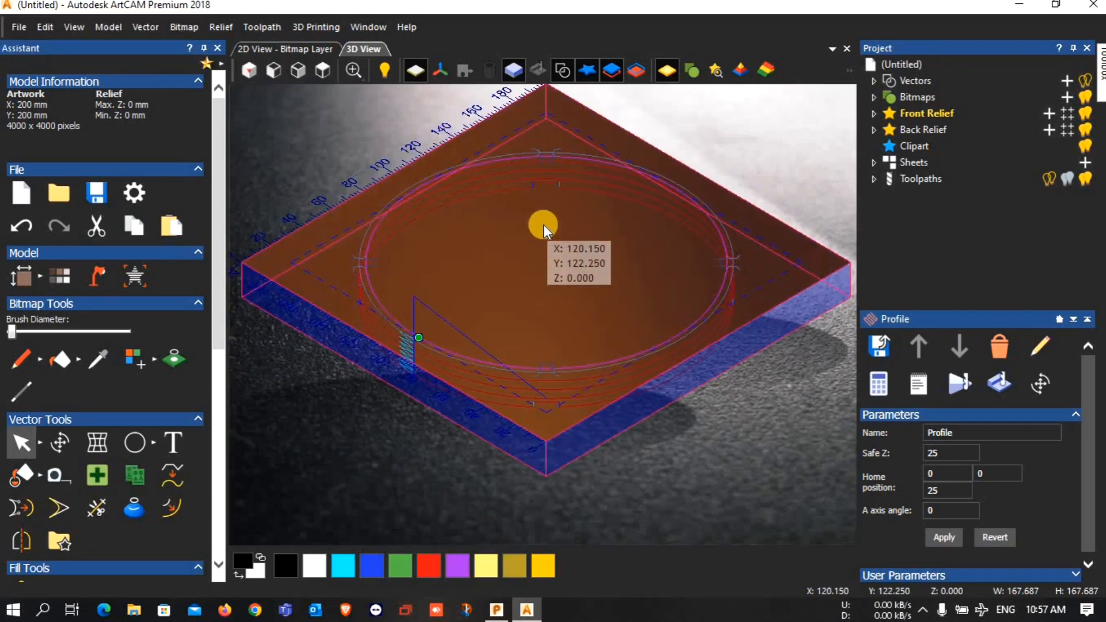
{"action": "scroll", "coordinate": [544, 224], "scroll_direction": "up", "scroll_amount": 1}
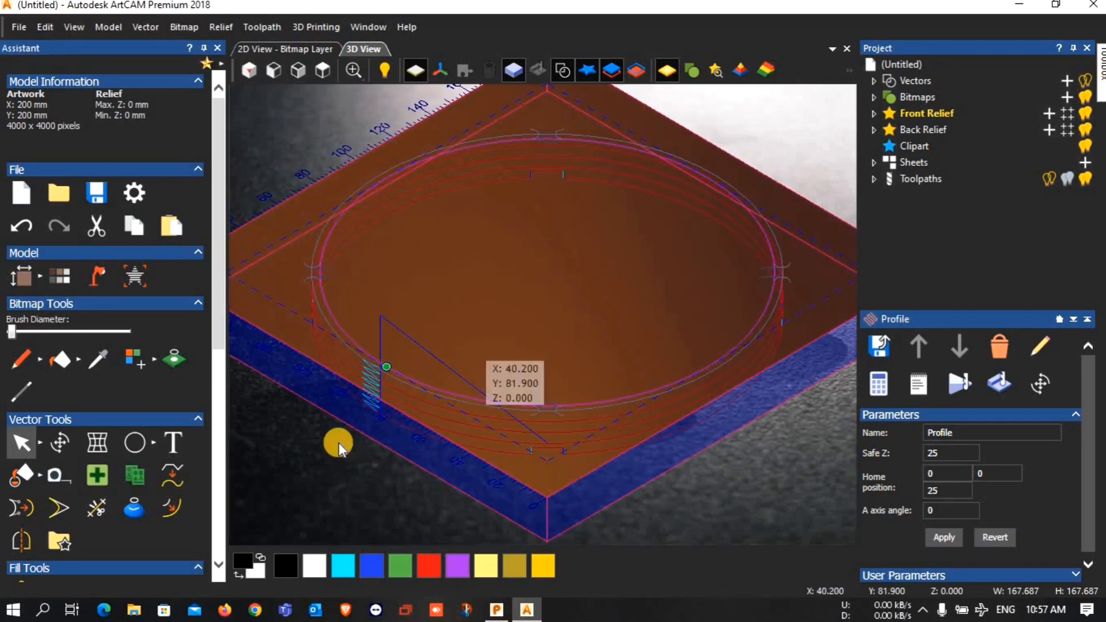
{"action": "scroll", "coordinate": [359, 394], "scroll_direction": "up", "scroll_amount": 1}
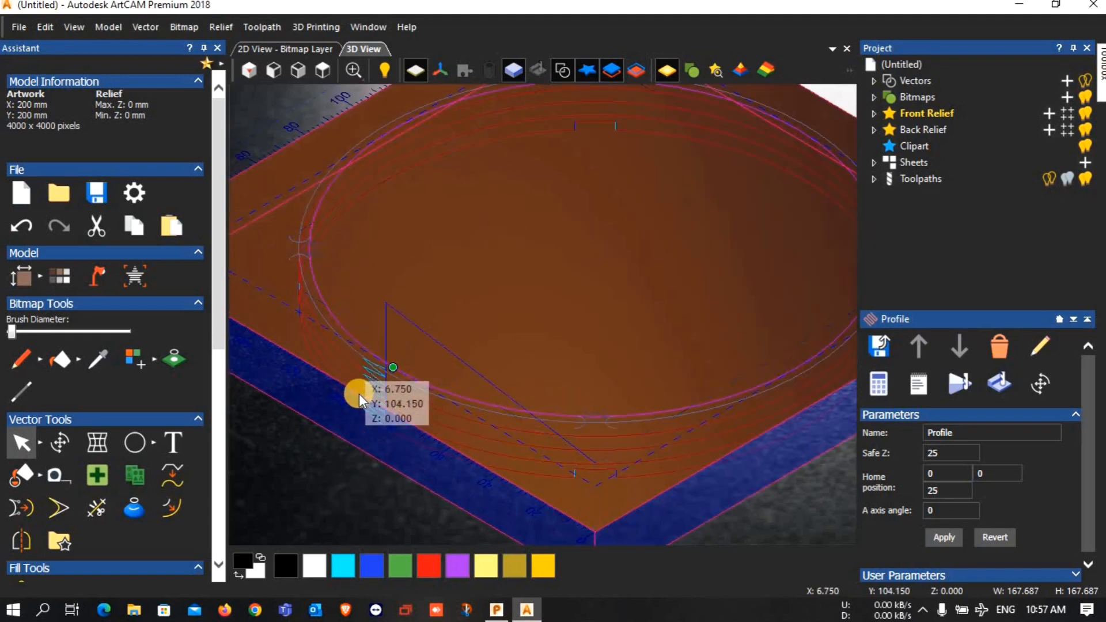
{"action": "scroll", "coordinate": [359, 404], "scroll_direction": "up", "scroll_amount": 2}
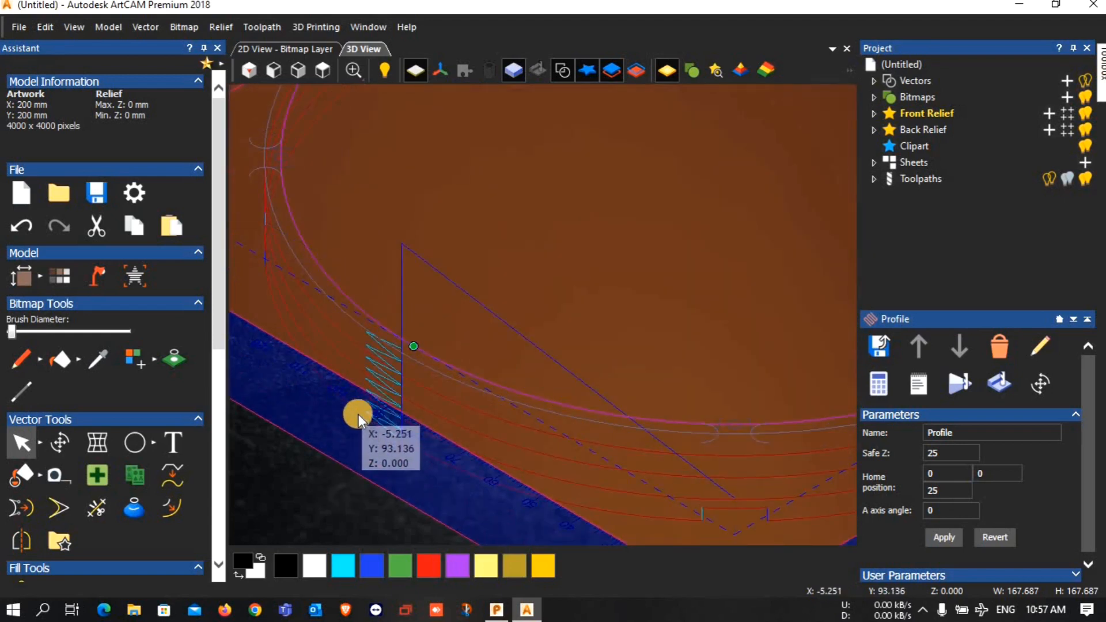
{"action": "scroll", "coordinate": [359, 414], "scroll_direction": "up", "scroll_amount": 1}
{"action": "scroll", "coordinate": [359, 413], "scroll_direction": "up", "scroll_amount": 1}
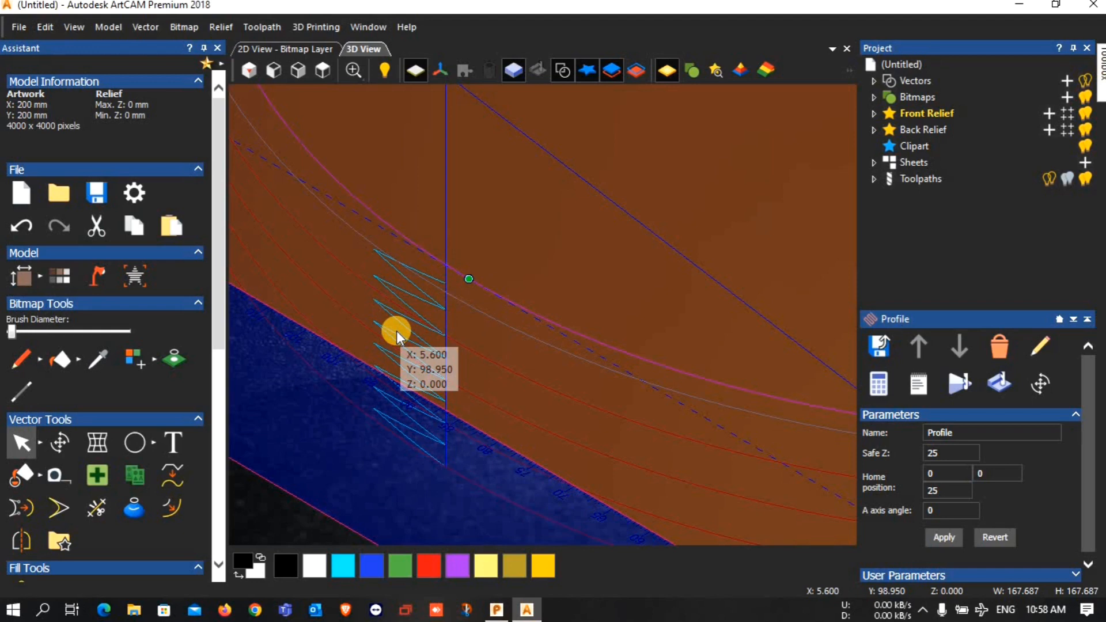
Examine the toolpath passes at the bridge locations around the circle in the 3D view.
{"action": "scroll", "coordinate": [397, 331], "scroll_direction": "down", "scroll_amount": 2}
{"action": "scroll", "coordinate": [397, 333], "scroll_direction": "down", "scroll_amount": 3}
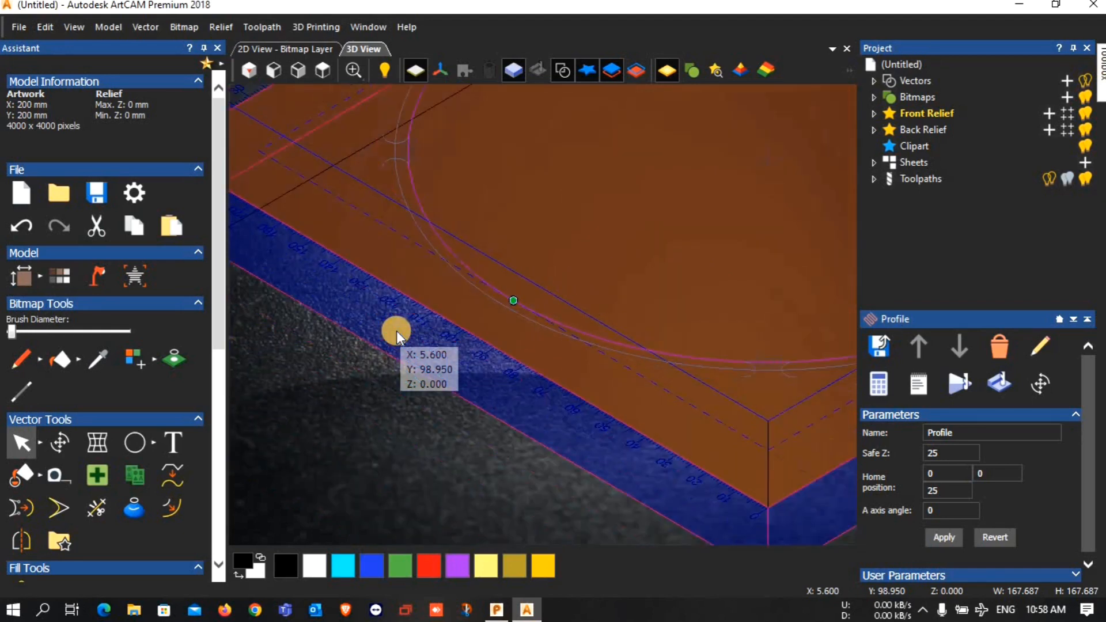
{"action": "scroll", "coordinate": [434, 179], "scroll_direction": "up", "scroll_amount": 5}
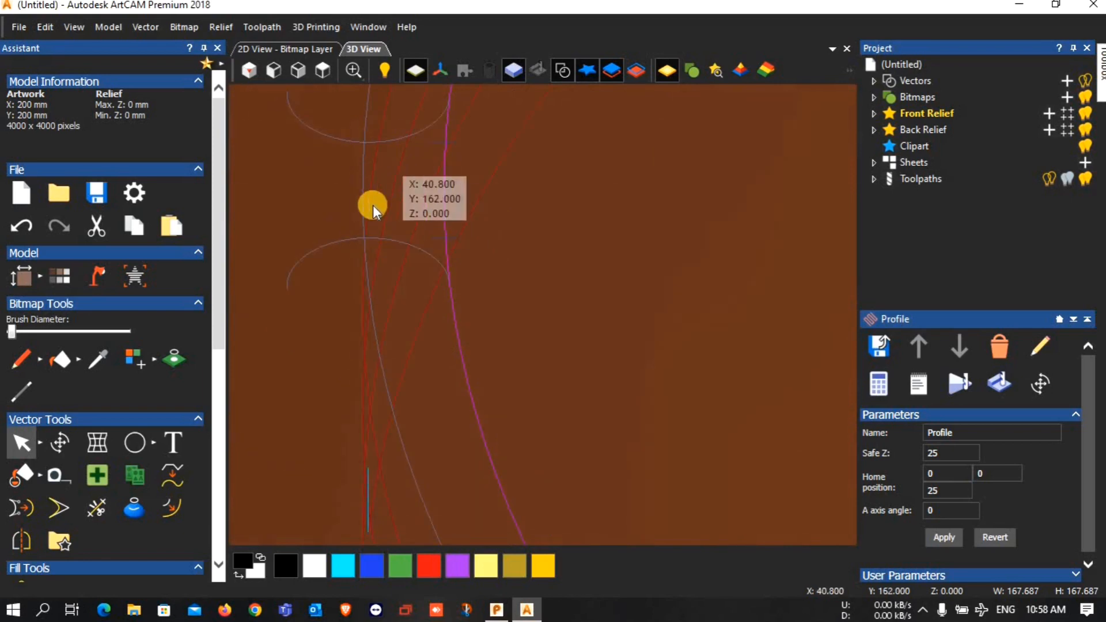
{"action": "scroll", "coordinate": [373, 205], "scroll_direction": "down", "scroll_amount": 3}
{"action": "scroll", "coordinate": [365, 180], "scroll_direction": "down", "scroll_amount": 5}
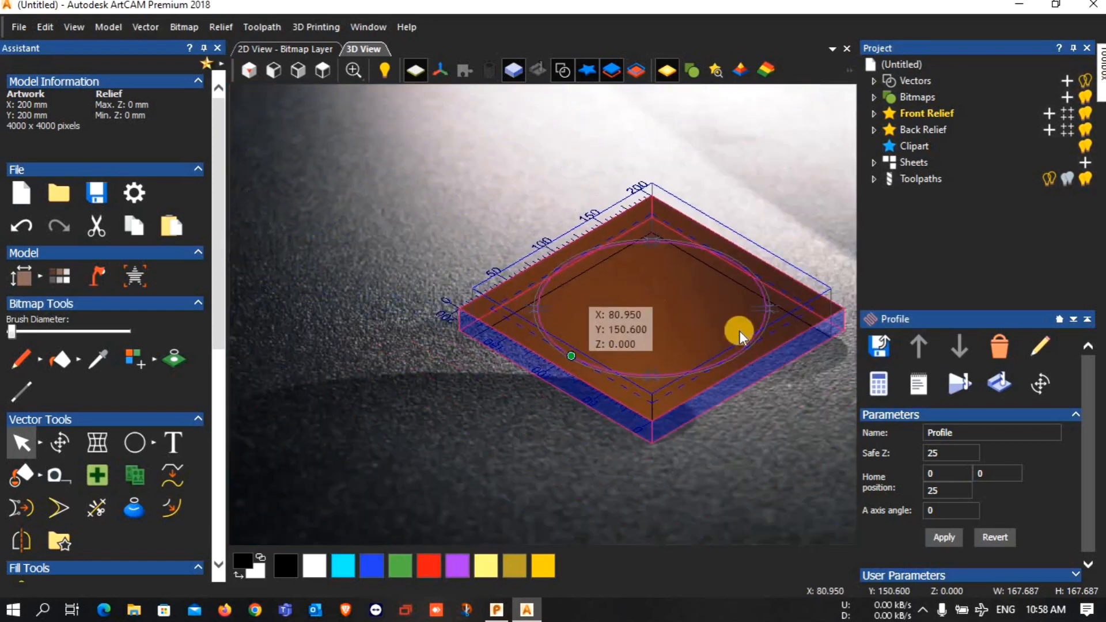
{"action": "scroll", "coordinate": [837, 319], "scroll_direction": "up", "scroll_amount": 3}
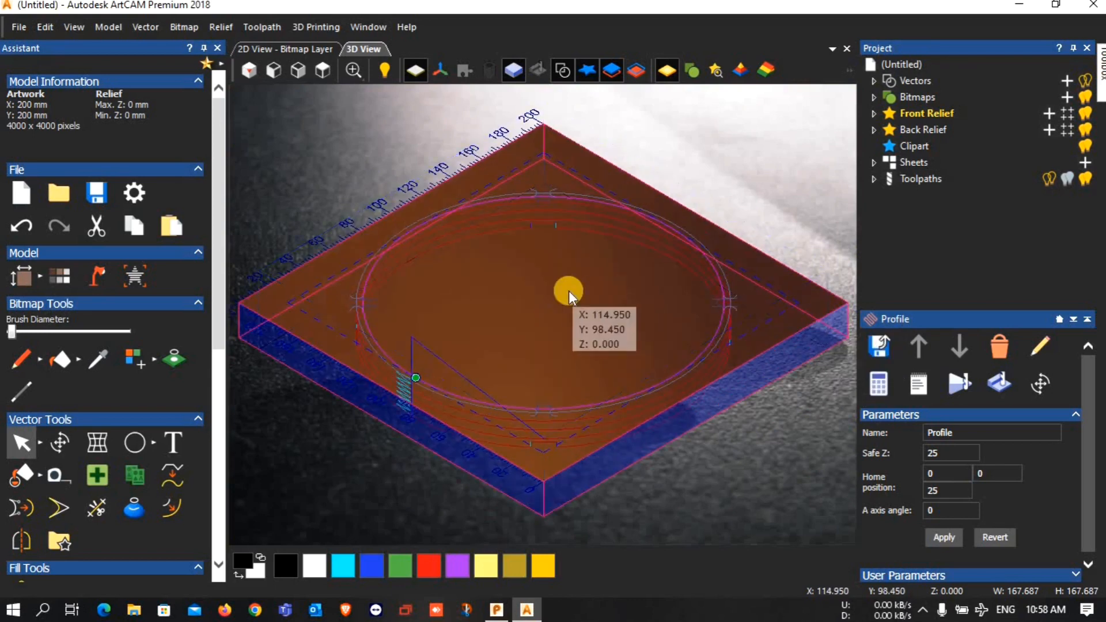
{"action": "scroll", "coordinate": [569, 291], "scroll_direction": "up", "scroll_amount": 3}
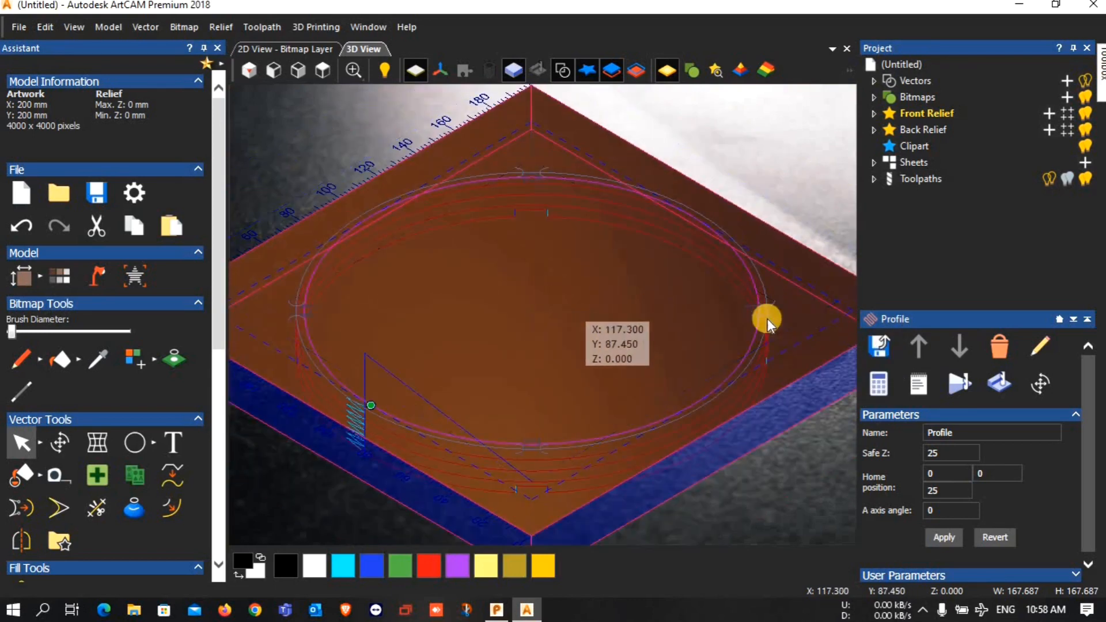
Simulate the profile toolpath on the whole model at Fast resolution, playing it at normal speed and finishing in fast-forward.
{"action": "left_click", "coordinate": [959, 385]}
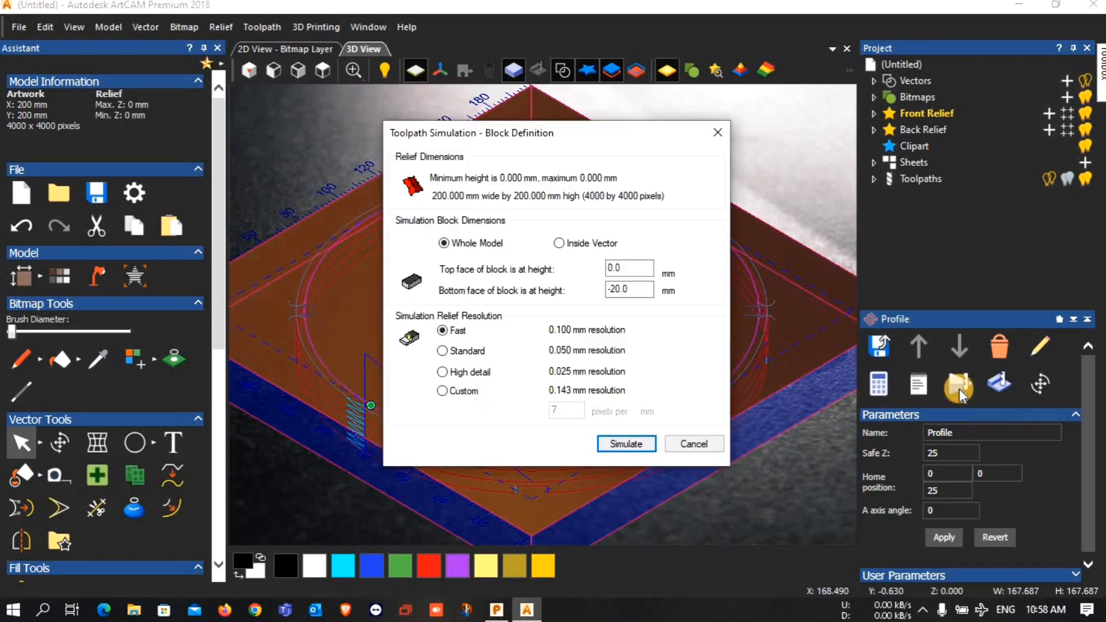
{"action": "left_click", "coordinate": [611, 445]}
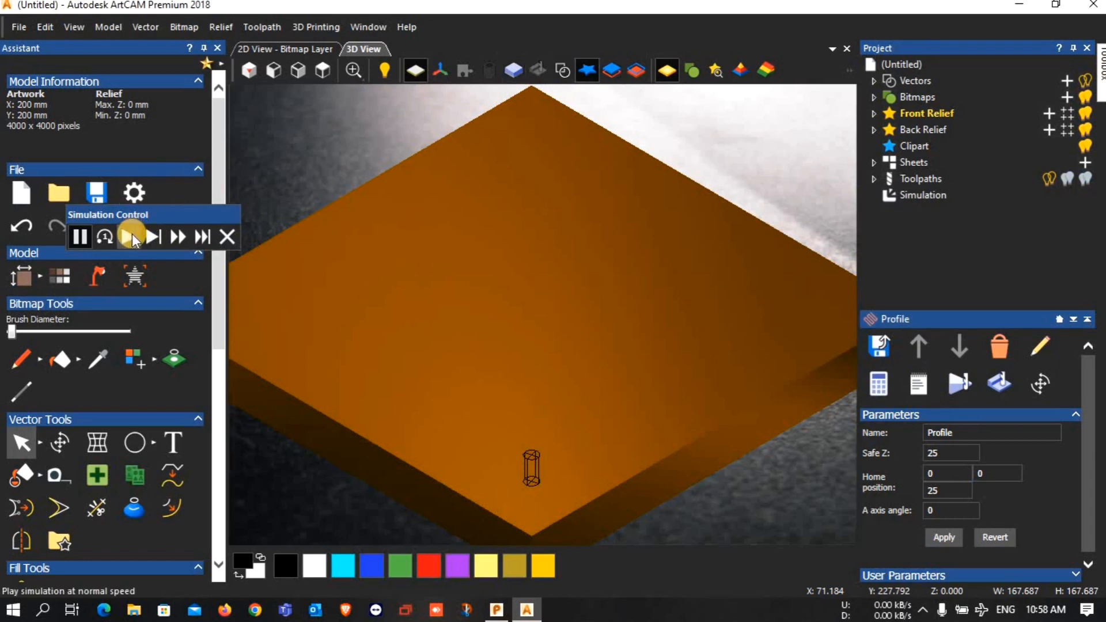
{"action": "left_click", "coordinate": [131, 236]}
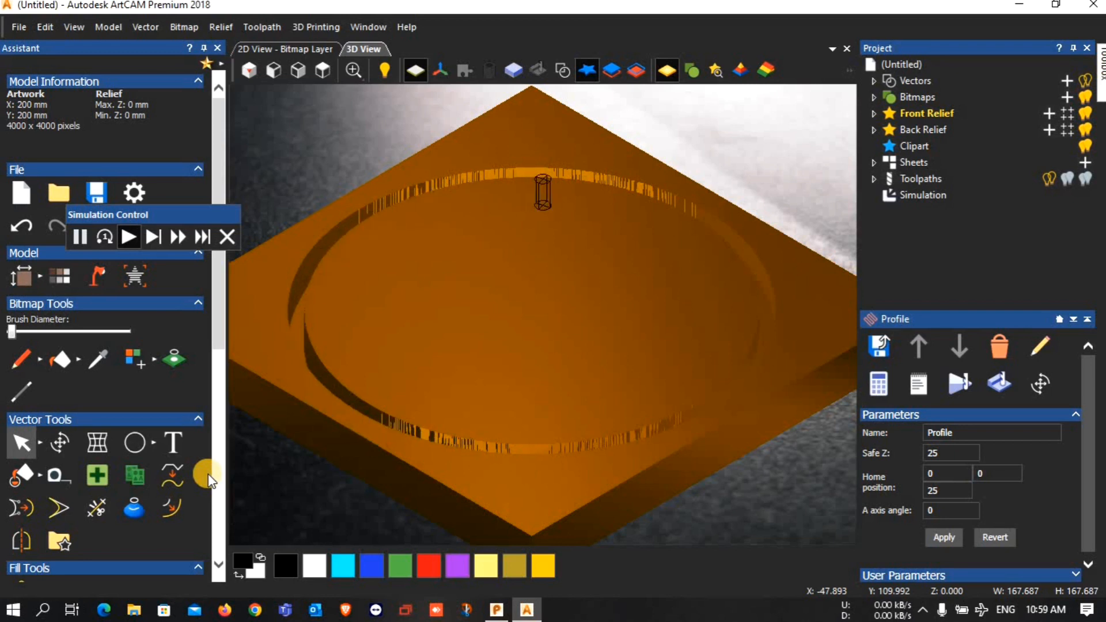
{"action": "left_click", "coordinate": [180, 242]}
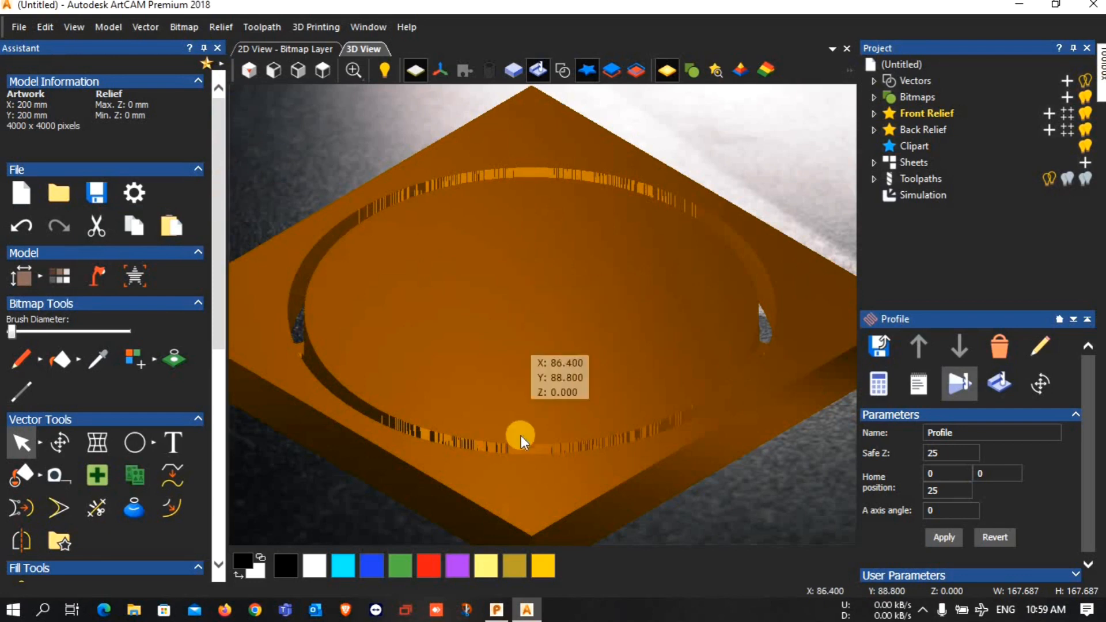
Inspect the simulated cut from above and examine the bridge near X 40, Y 160 up close.
{"action": "scroll", "coordinate": [520, 301], "scroll_direction": "down", "scroll_amount": 3}
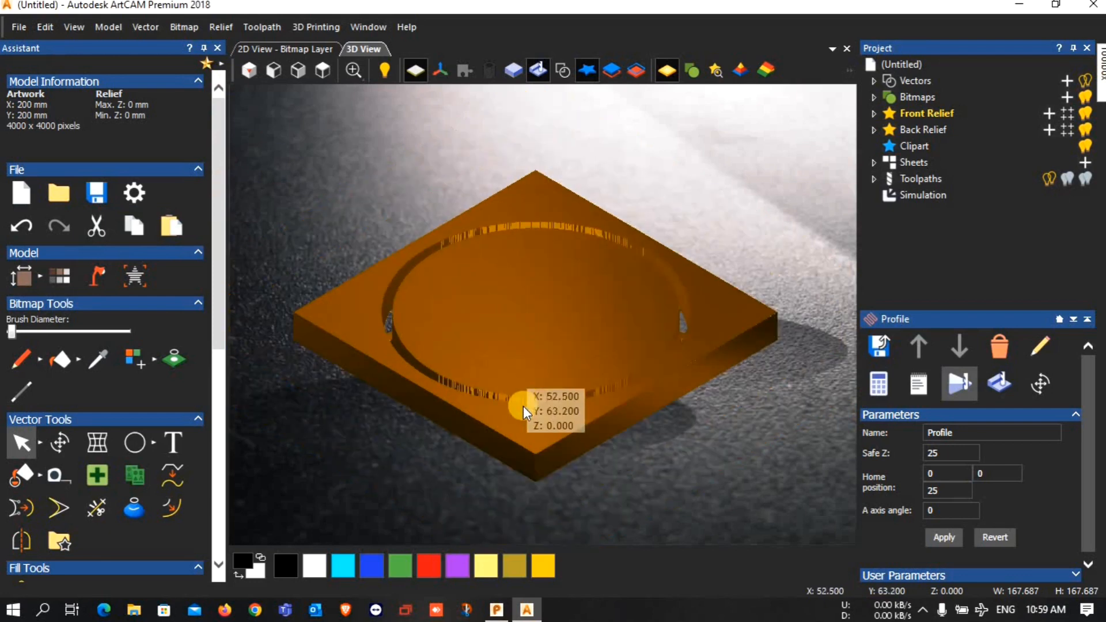
{"action": "left_click_drag", "start_coordinate": [521, 421], "coordinate": [518, 562]}
{"action": "scroll", "coordinate": [514, 485], "scroll_direction": "up", "scroll_amount": 3}
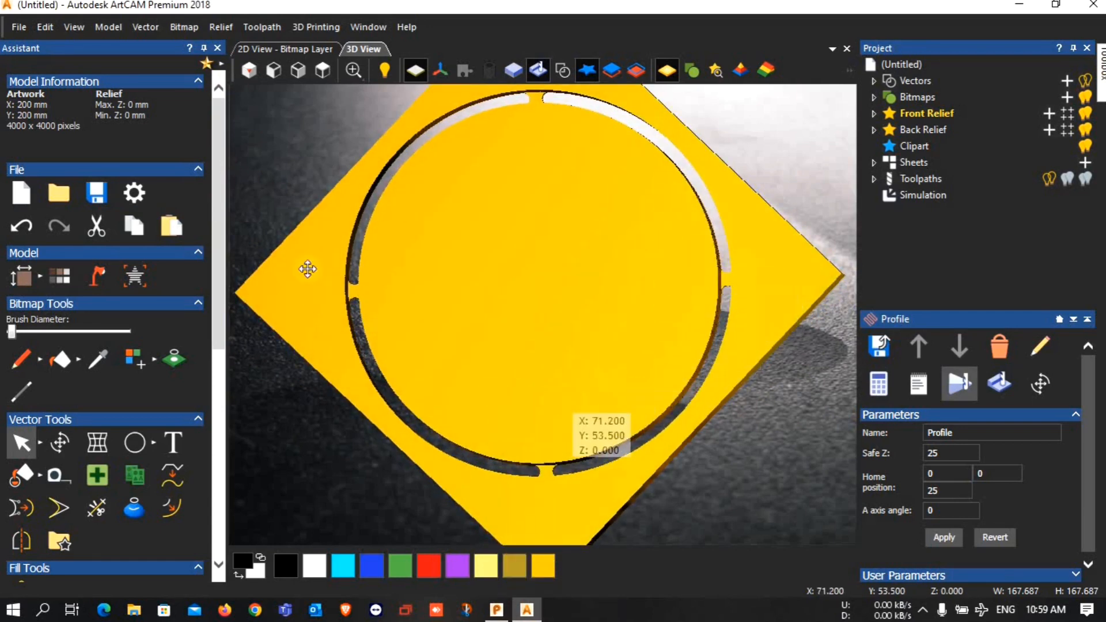
{"action": "scroll", "coordinate": [354, 302], "scroll_direction": "up", "scroll_amount": 3}
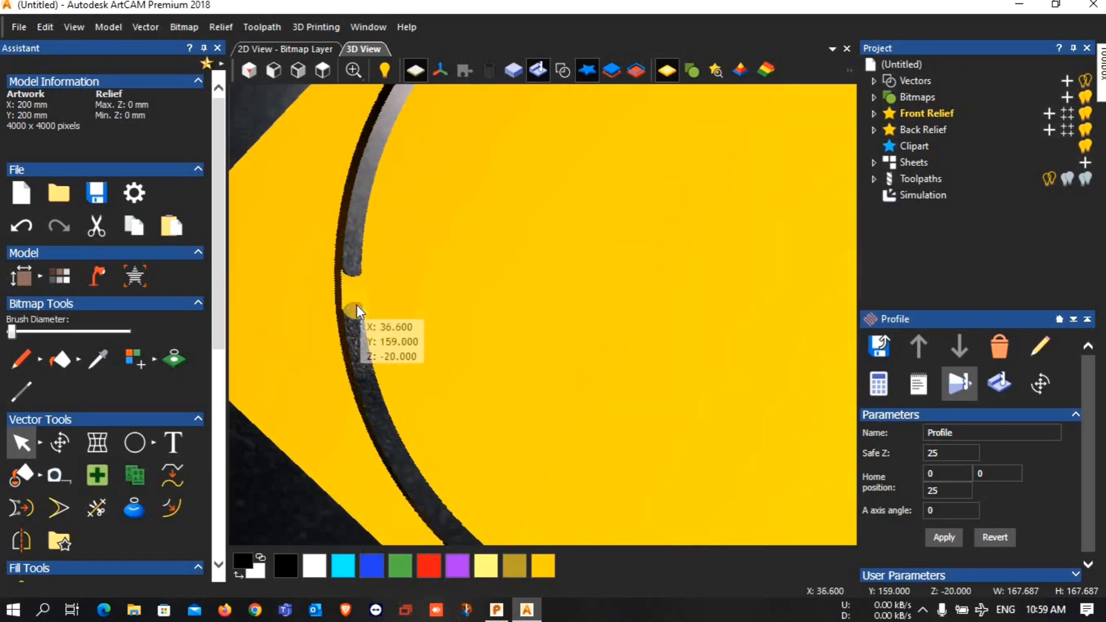
{"action": "left_click_drag", "start_coordinate": [414, 265], "coordinate": [364, 296]}
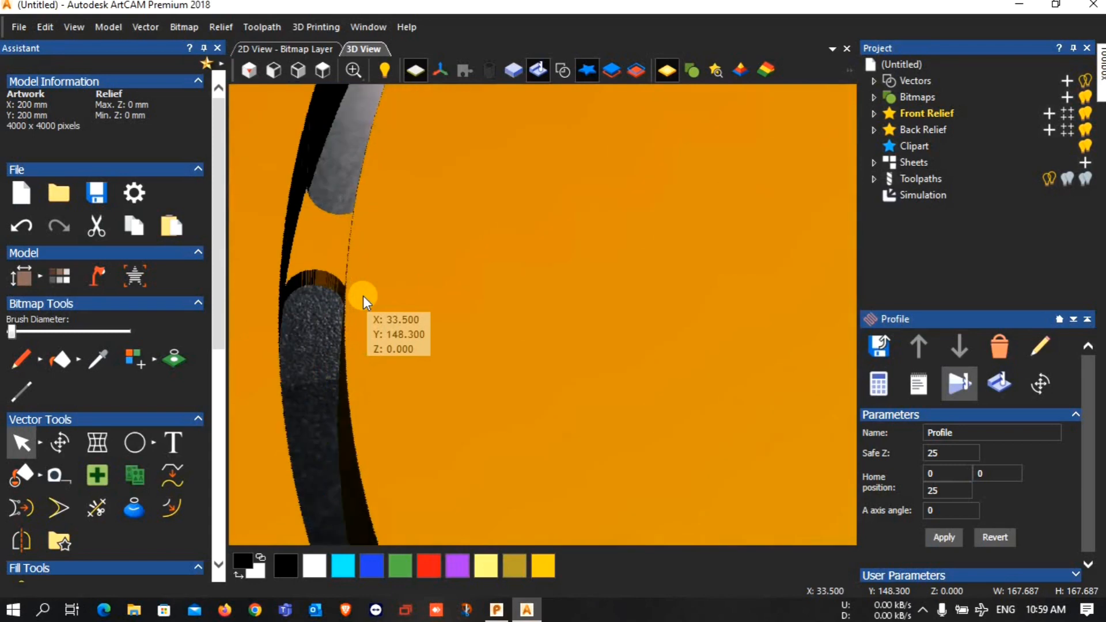
{"action": "scroll", "coordinate": [363, 296], "scroll_direction": "down", "scroll_amount": 5}
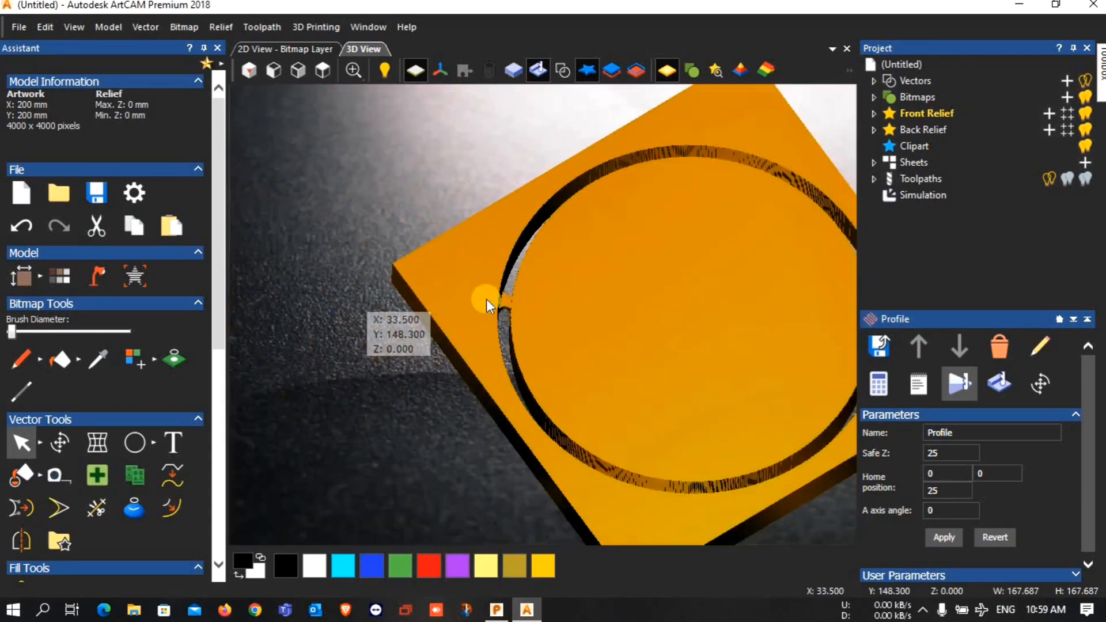
{"action": "scroll", "coordinate": [663, 305], "scroll_direction": "up", "scroll_amount": 5}
{"action": "scroll", "coordinate": [609, 288], "scroll_direction": "down", "scroll_amount": 5}
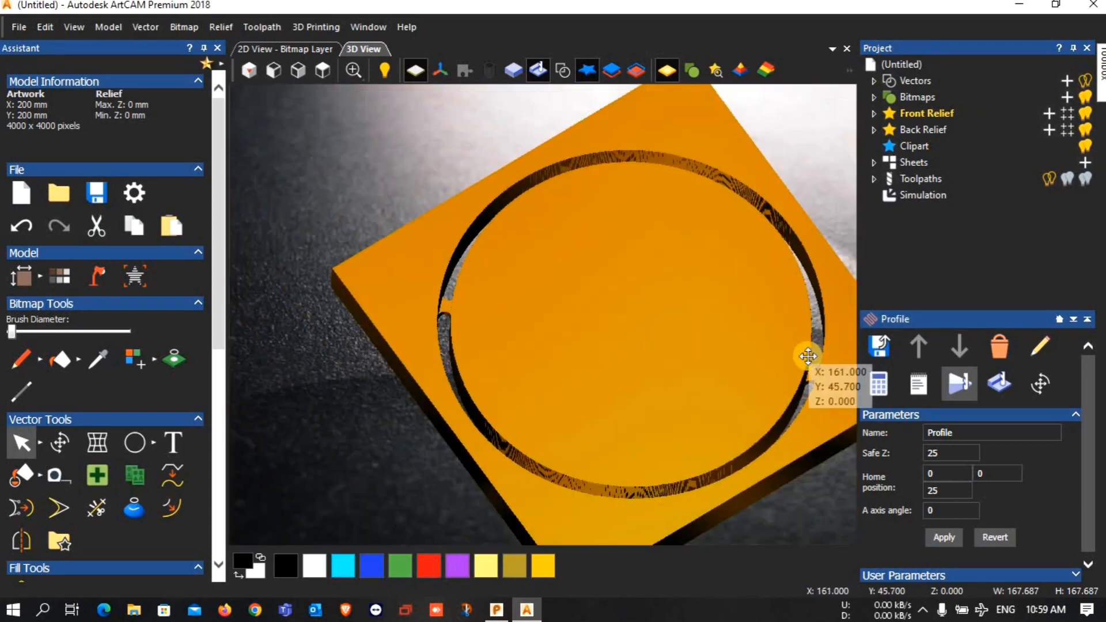
Examine the bridge on the opposite side of the circle, near X 160, Y 40, in the simulated block.
{"action": "scroll", "coordinate": [586, 280], "scroll_direction": "up", "scroll_amount": 5}
{"action": "scroll", "coordinate": [584, 280], "scroll_direction": "down", "scroll_amount": 5}
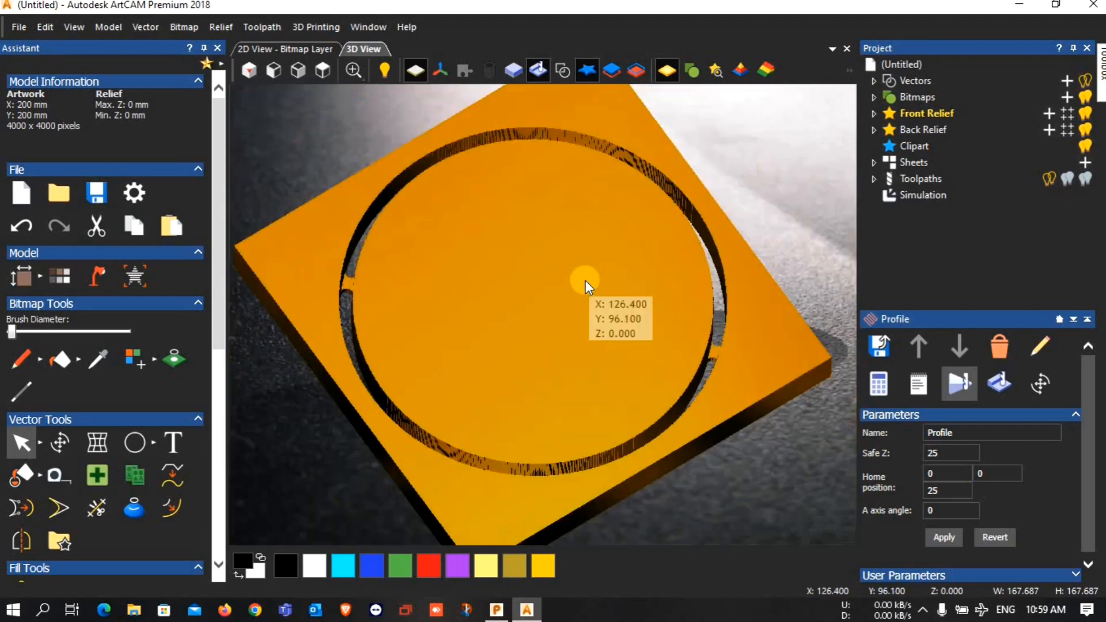
{"action": "scroll", "coordinate": [606, 337], "scroll_direction": "up", "scroll_amount": 5}
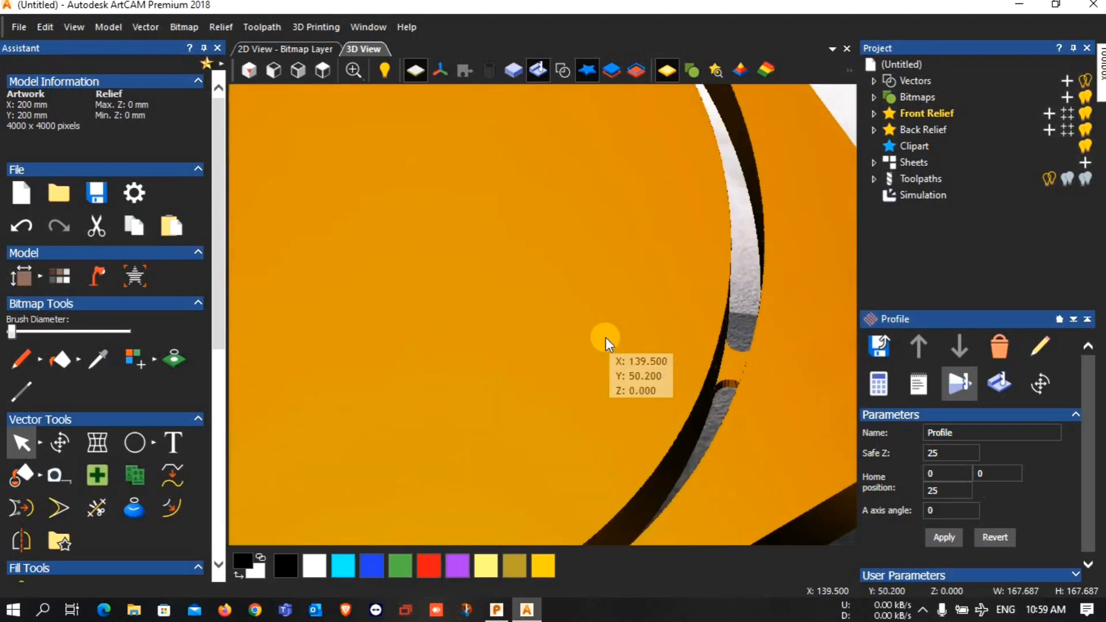
{"action": "scroll", "coordinate": [606, 337], "scroll_direction": "down", "scroll_amount": 3}
{"action": "scroll", "coordinate": [647, 354], "scroll_direction": "up", "scroll_amount": 5}
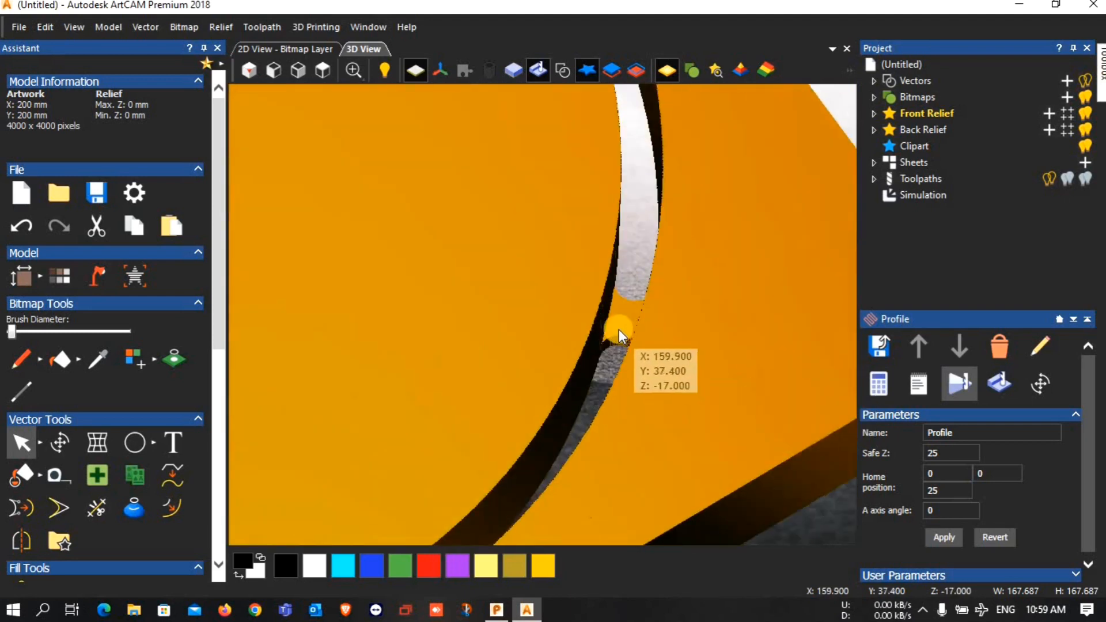
{"action": "left_click_drag", "start_coordinate": [690, 357], "coordinate": [691, 359]}
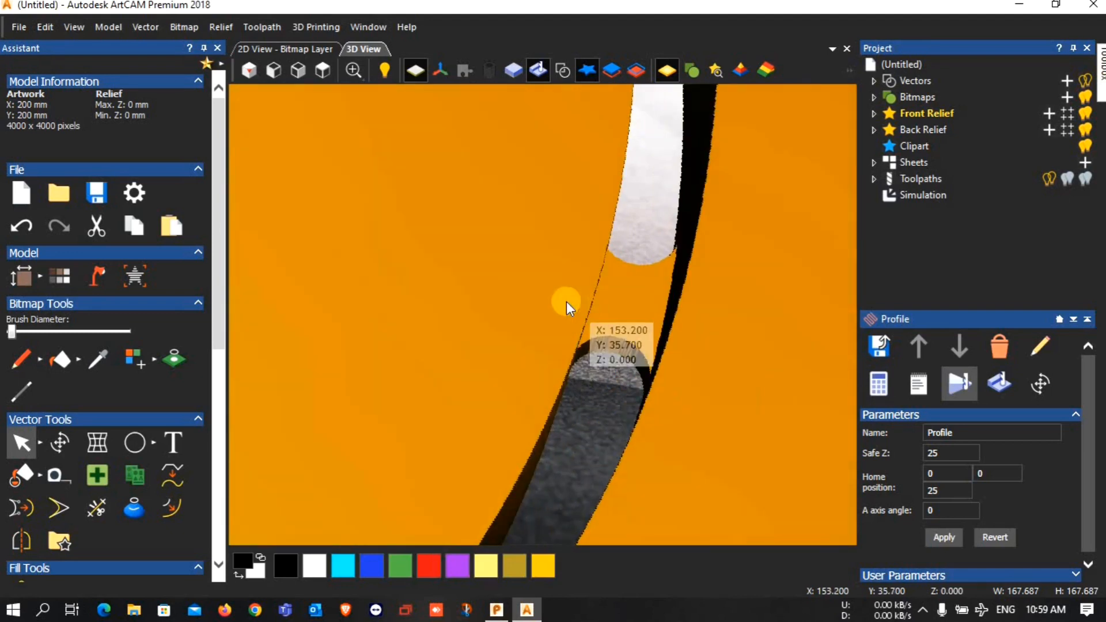
{"action": "scroll", "coordinate": [578, 301], "scroll_direction": "down", "scroll_amount": 5}
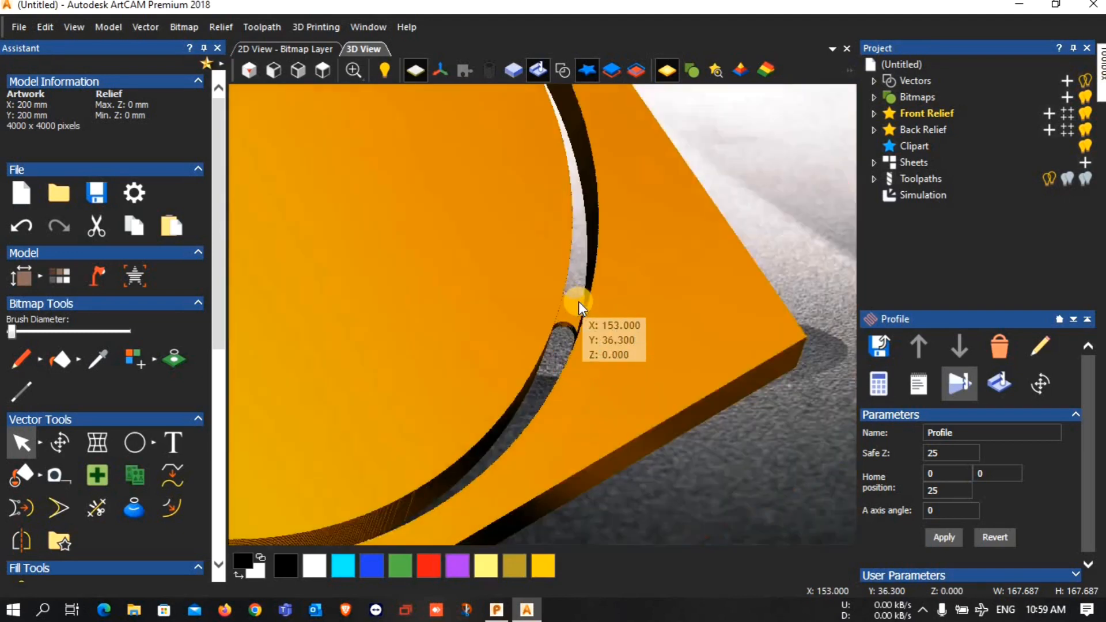
{"action": "scroll", "coordinate": [578, 301], "scroll_direction": "down", "scroll_amount": 2}
{"action": "scroll", "coordinate": [276, 231], "scroll_direction": "up", "scroll_amount": 8}
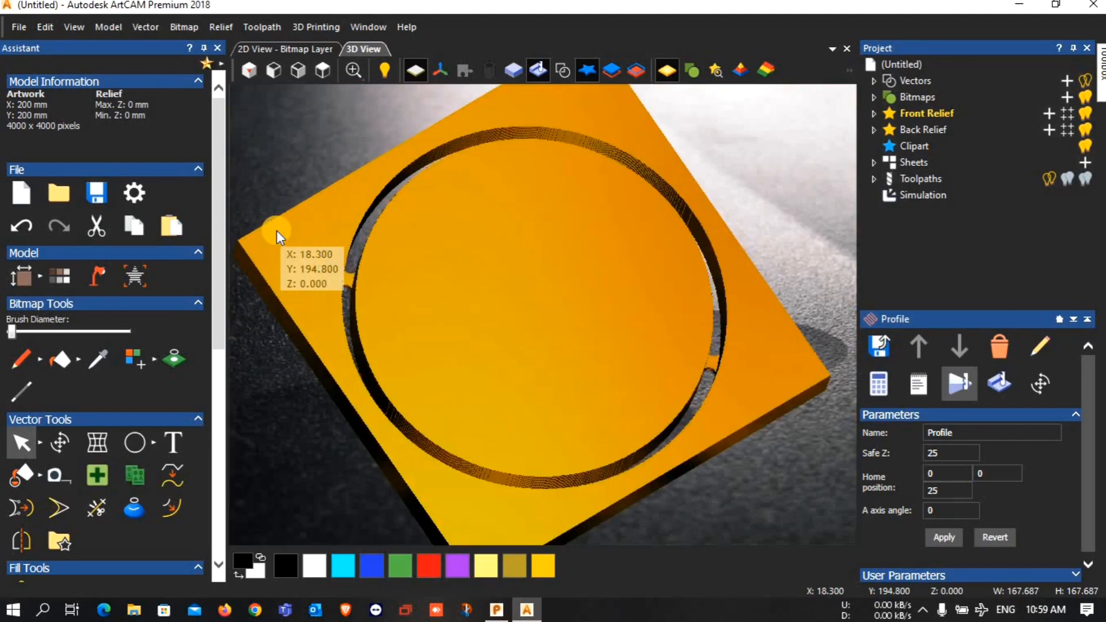
Turn the simulated block over and examine a bridge and the surrounding groove from the underside.
{"action": "scroll", "coordinate": [366, 253], "scroll_direction": "down", "scroll_amount": 8}
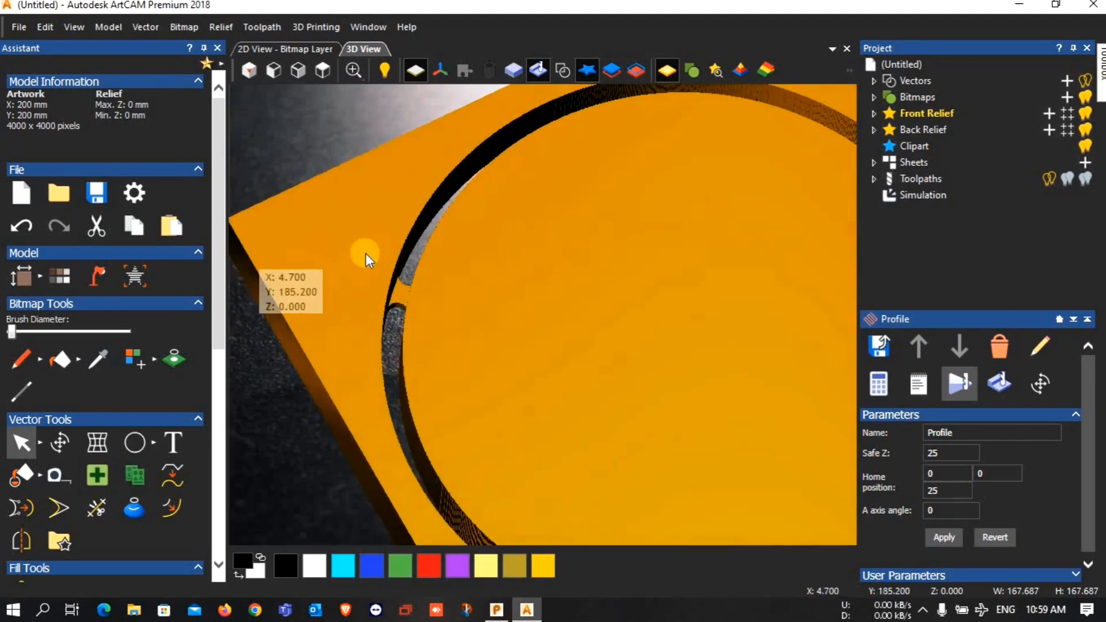
{"action": "left_click_drag", "start_coordinate": [657, 210], "coordinate": [661, 99]}
{"action": "left_click_drag", "start_coordinate": [611, 350], "coordinate": [628, 186]}
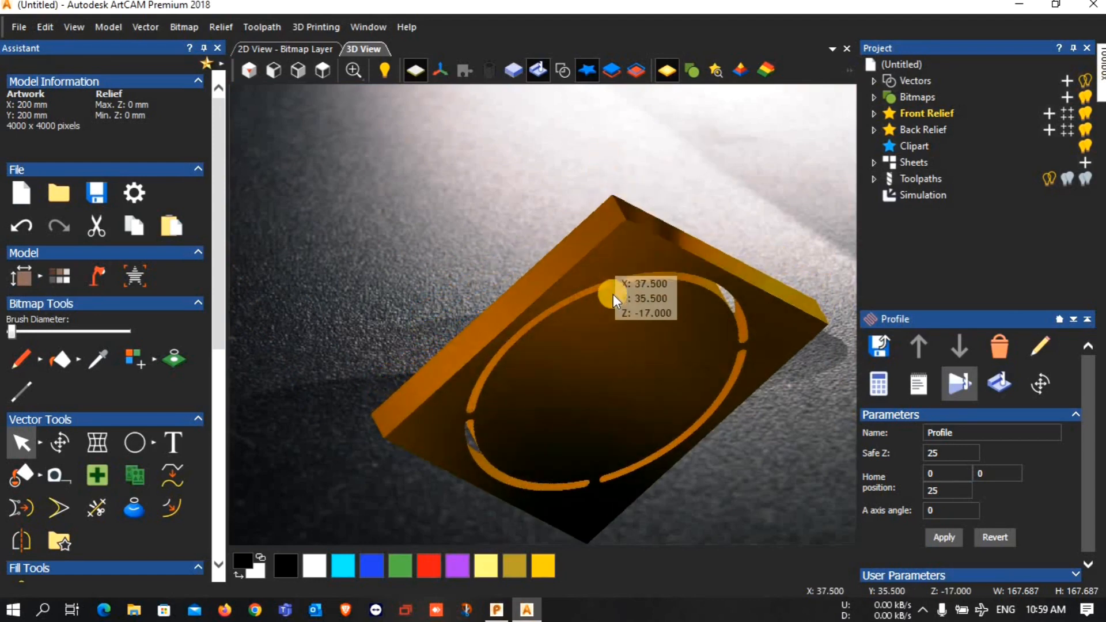
{"action": "scroll", "coordinate": [614, 289], "scroll_direction": "up", "scroll_amount": 6}
{"action": "left_click_drag", "start_coordinate": [613, 230], "coordinate": [671, 370]}
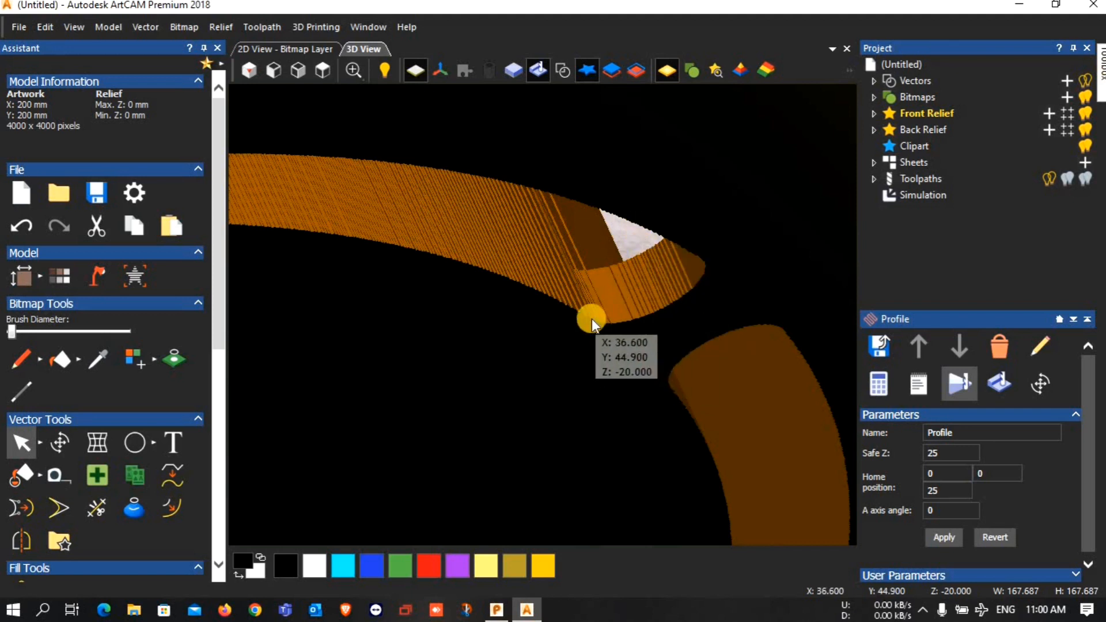
{"action": "scroll", "coordinate": [592, 319], "scroll_direction": "down", "scroll_amount": 6}
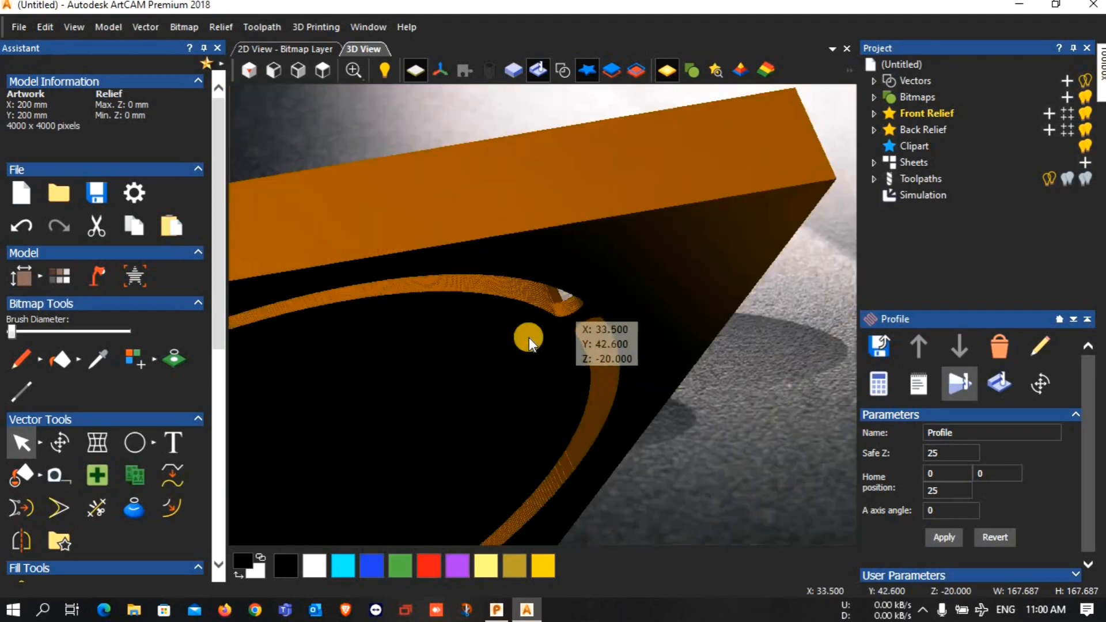
Examine the bridge near X 33, Y 42 and the groove end beside it up close on the block's underside.
{"action": "scroll", "coordinate": [544, 318], "scroll_direction": "up", "scroll_amount": 3}
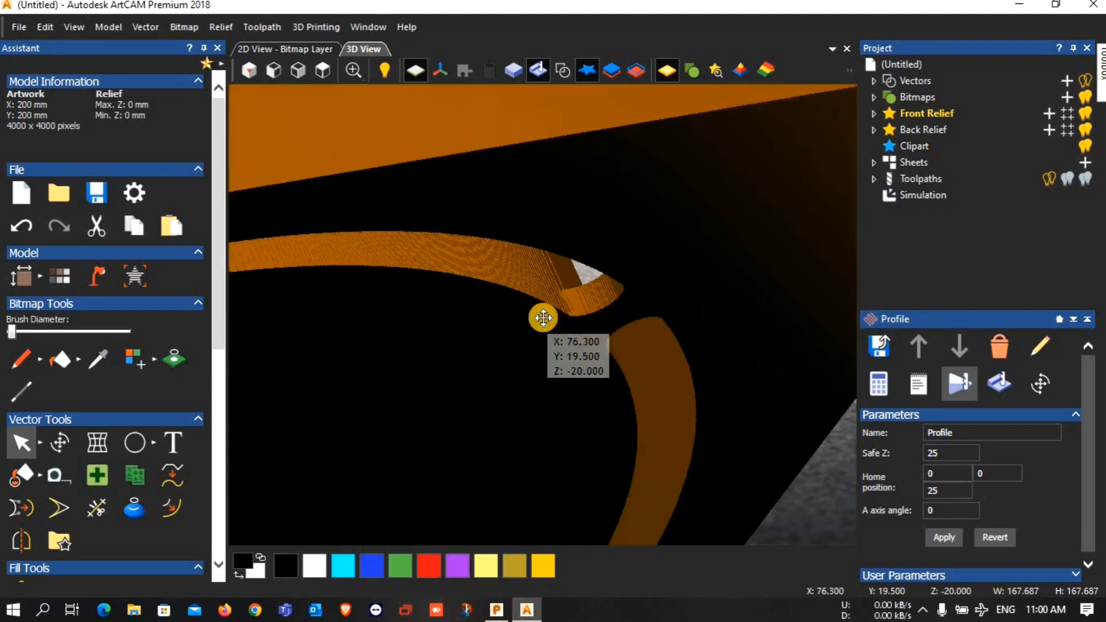
{"action": "scroll", "coordinate": [544, 318], "scroll_direction": "up", "scroll_amount": 2}
{"action": "scroll", "coordinate": [586, 318], "scroll_direction": "up", "scroll_amount": 2}
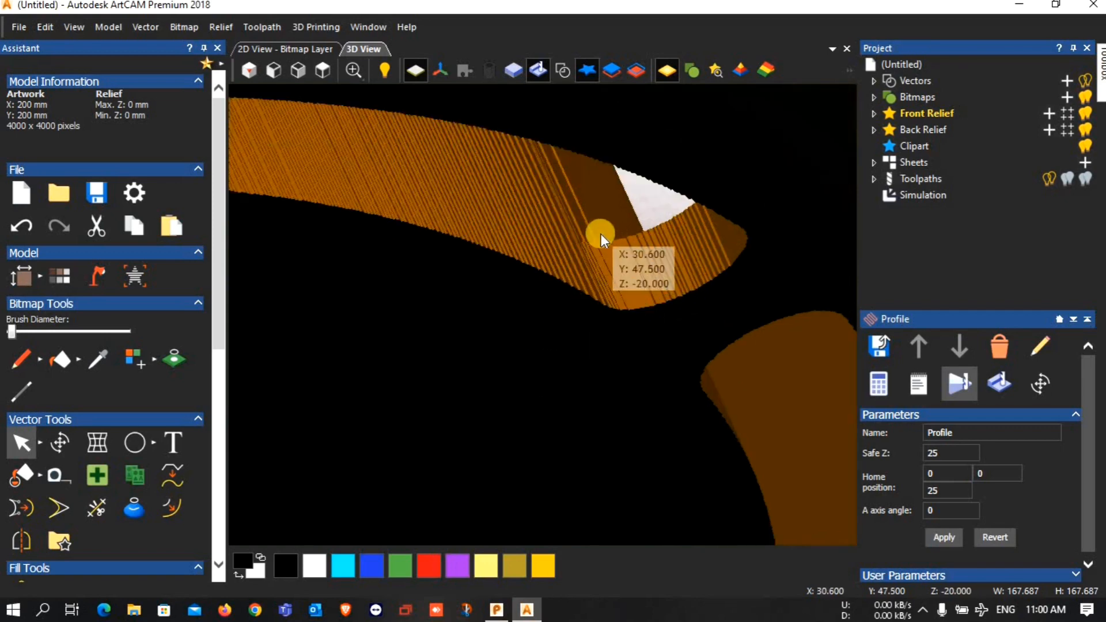
{"action": "scroll", "coordinate": [601, 242], "scroll_direction": "down", "scroll_amount": 3}
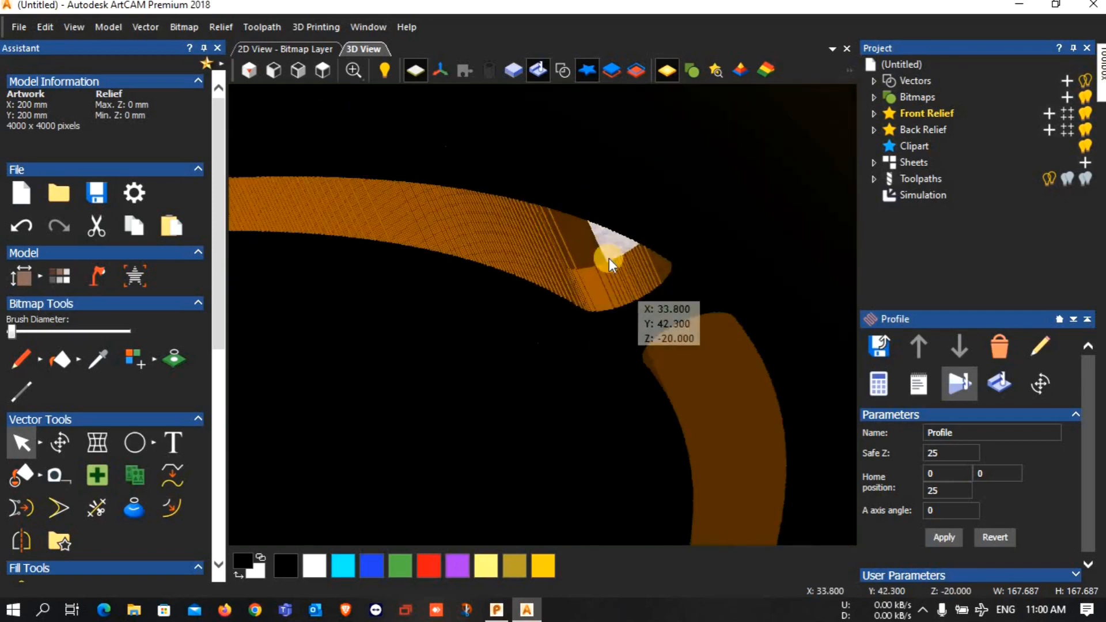
{"action": "scroll", "coordinate": [605, 281], "scroll_direction": "up", "scroll_amount": 3}
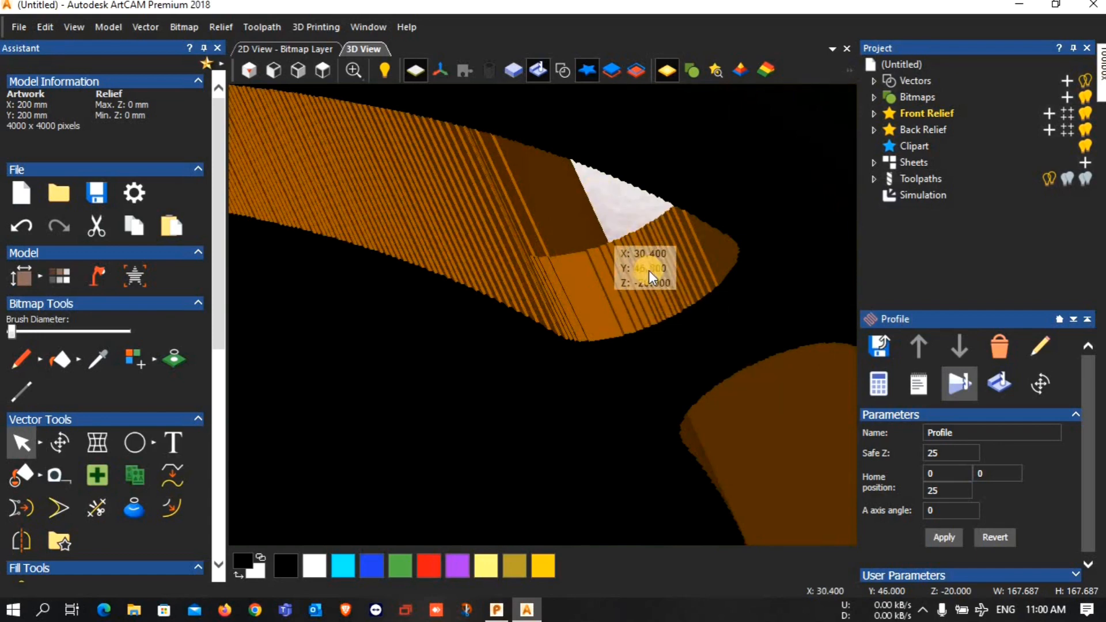
{"action": "scroll", "coordinate": [692, 328], "scroll_direction": "down", "scroll_amount": 3}
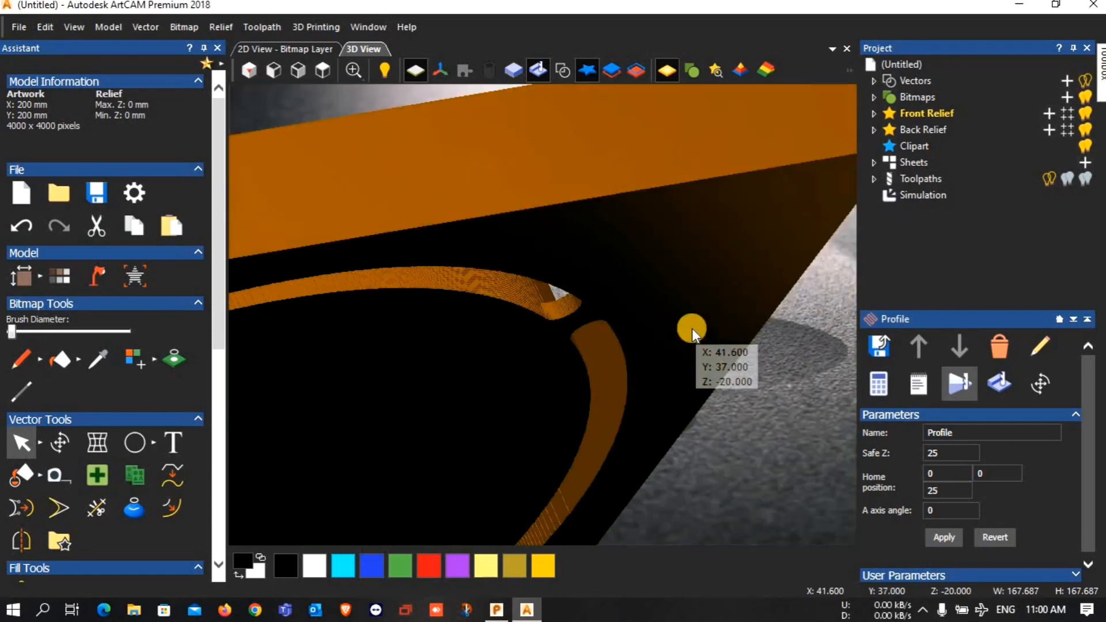
{"action": "scroll", "coordinate": [692, 329], "scroll_direction": "down", "scroll_amount": 2}
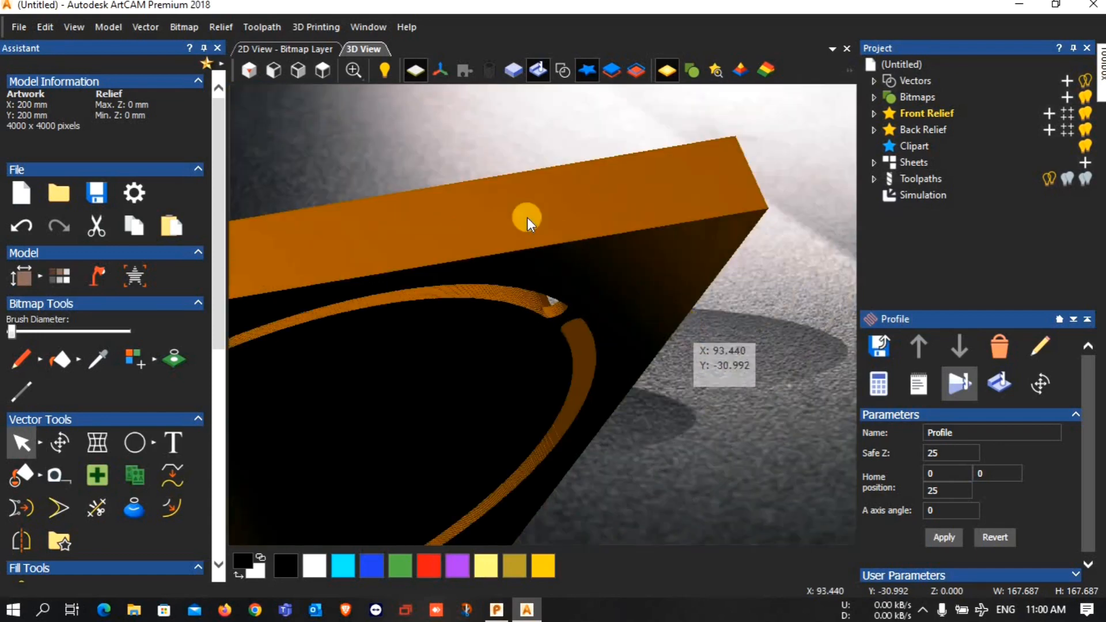
Return to the isometric view and inspect the whole circular groove and its bridges from above.
{"action": "left_click", "coordinate": [260, 70]}
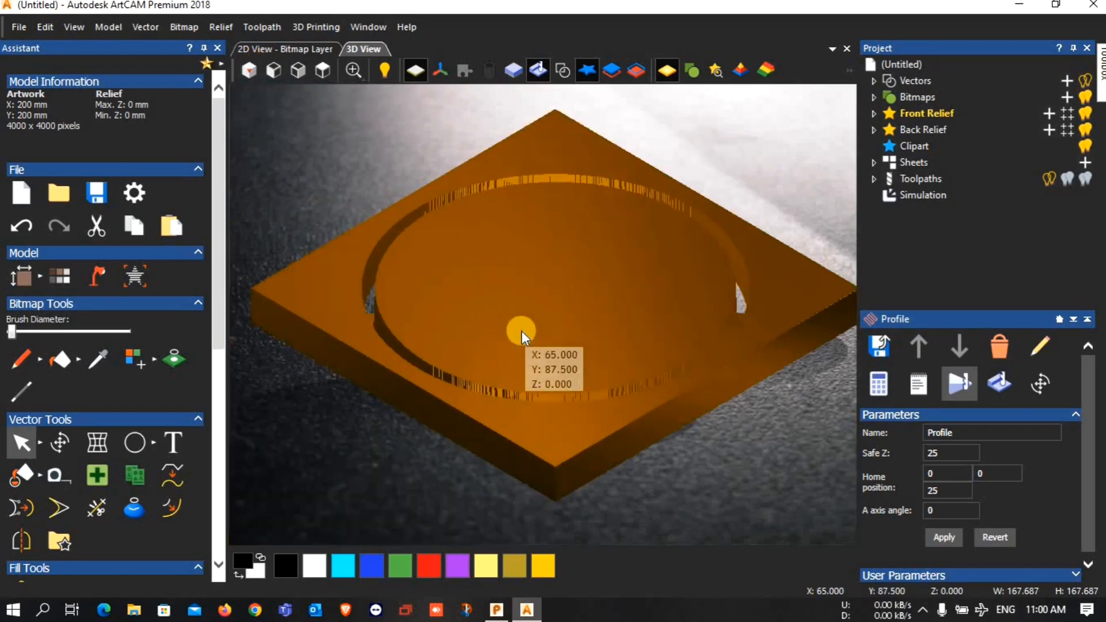
{"action": "scroll", "coordinate": [521, 331], "scroll_direction": "up", "scroll_amount": 2}
{"action": "left_click_drag", "start_coordinate": [553, 461], "coordinate": [460, 568]}
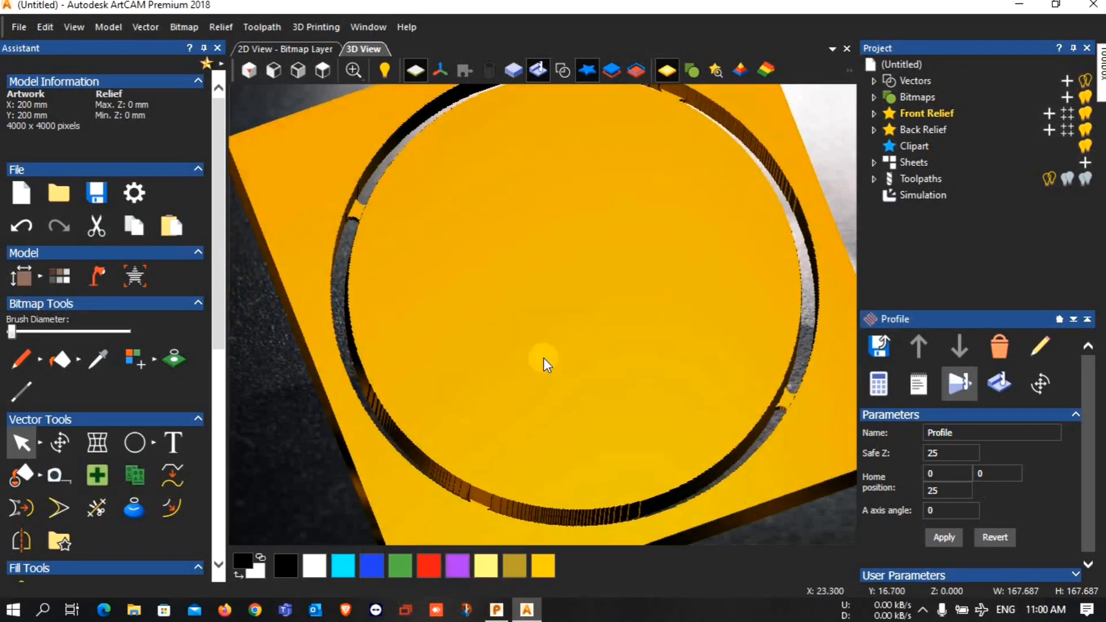
{"action": "scroll", "coordinate": [543, 358], "scroll_direction": "up", "scroll_amount": 3}
{"action": "scroll", "coordinate": [543, 358], "scroll_direction": "down", "scroll_amount": 5}
{"action": "scroll", "coordinate": [539, 356], "scroll_direction": "down", "scroll_amount": 2}
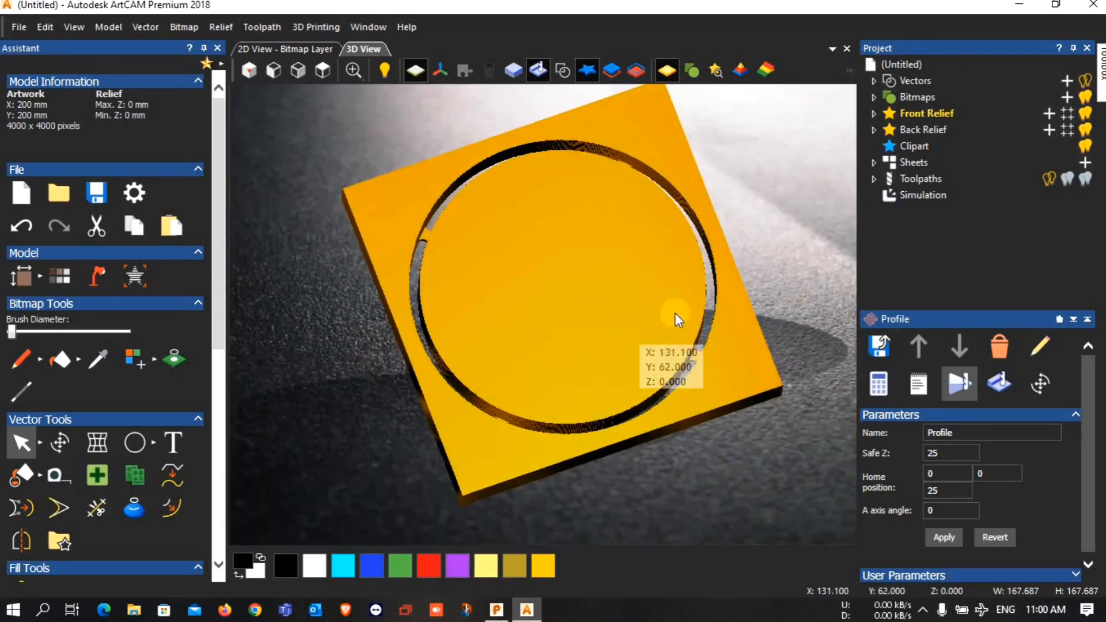
{"action": "scroll", "coordinate": [647, 294], "scroll_direction": "up", "scroll_amount": 1}
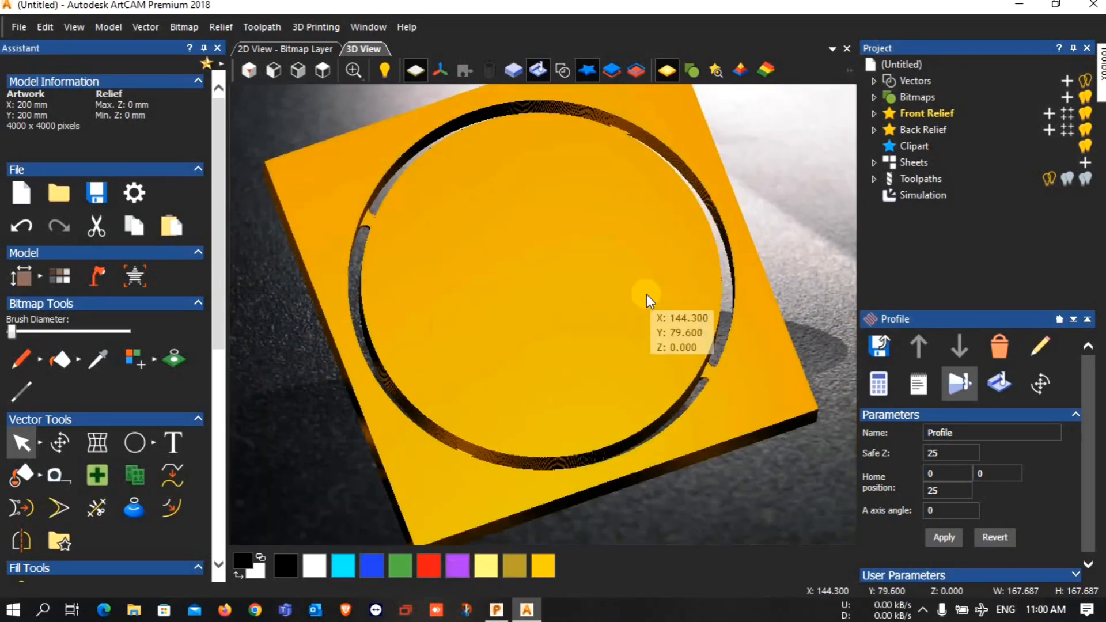